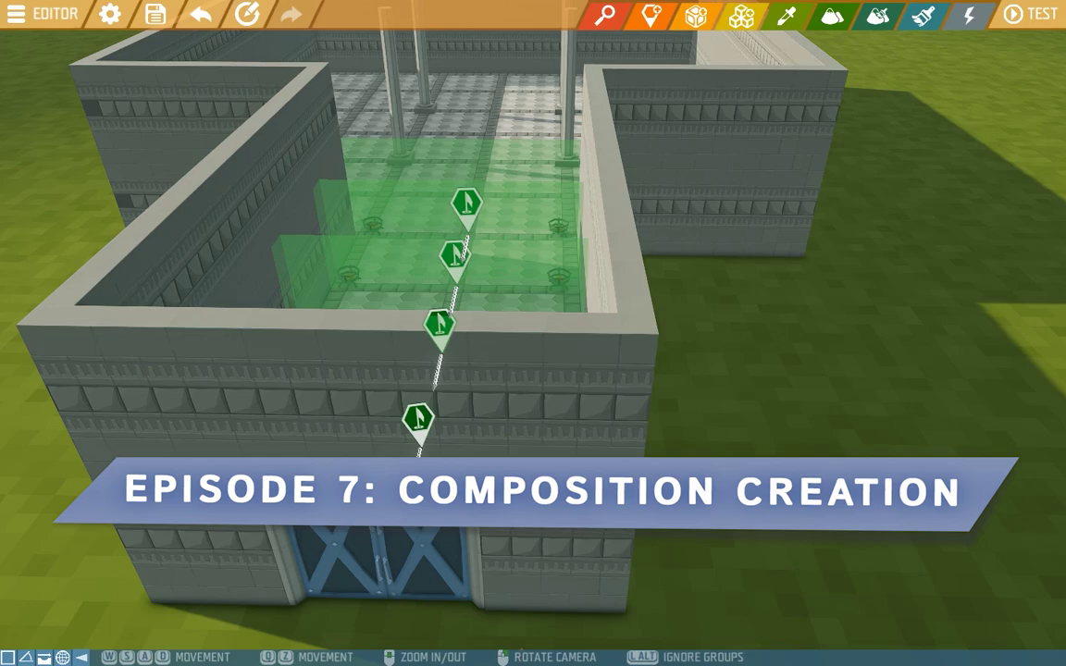
# Fly the camera sideways from the temple over the empty grass beside it.
pyautogui.press('d')
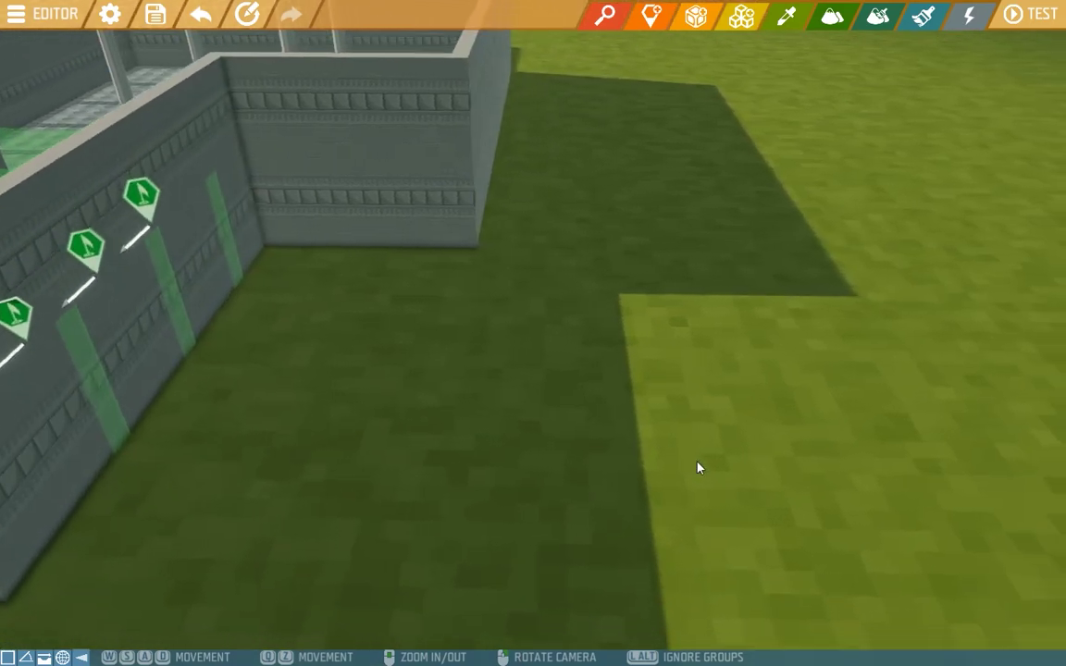
pyautogui.press('d')
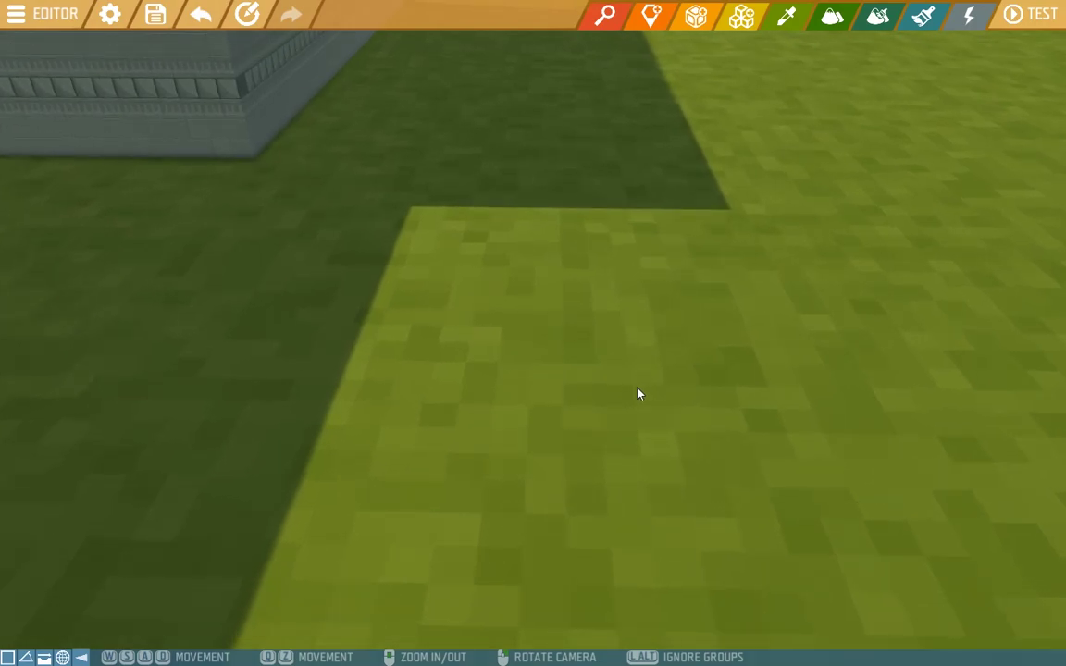
# Place a grey Large Rock on the grass, then search the entity list for 'sword'.
pyautogui.click(696, 16)
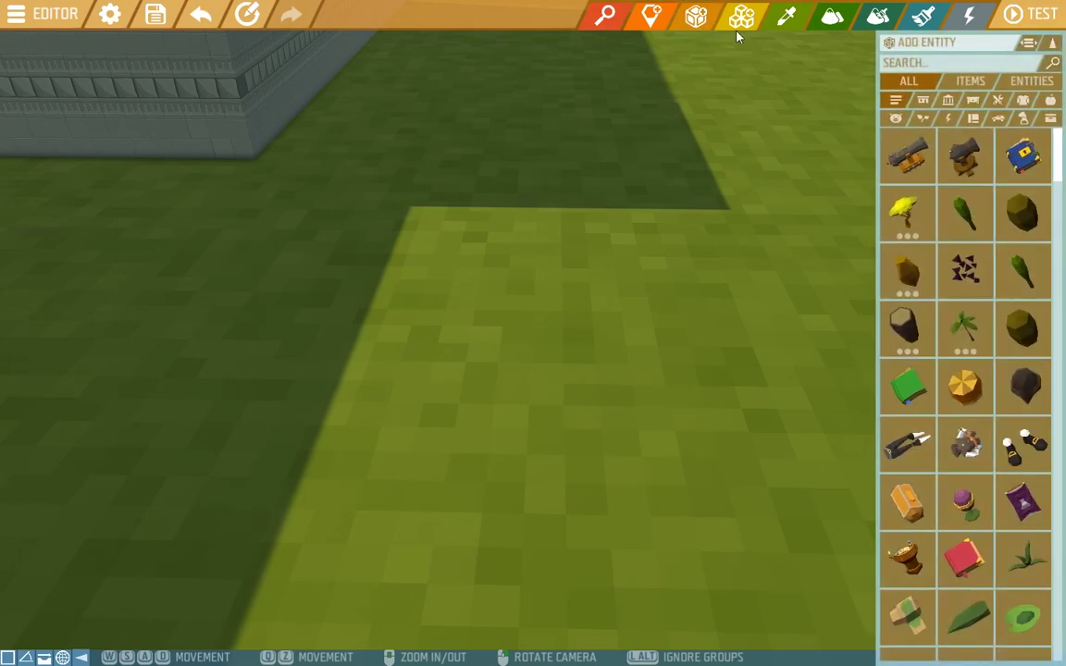
pyautogui.write('ROCK')
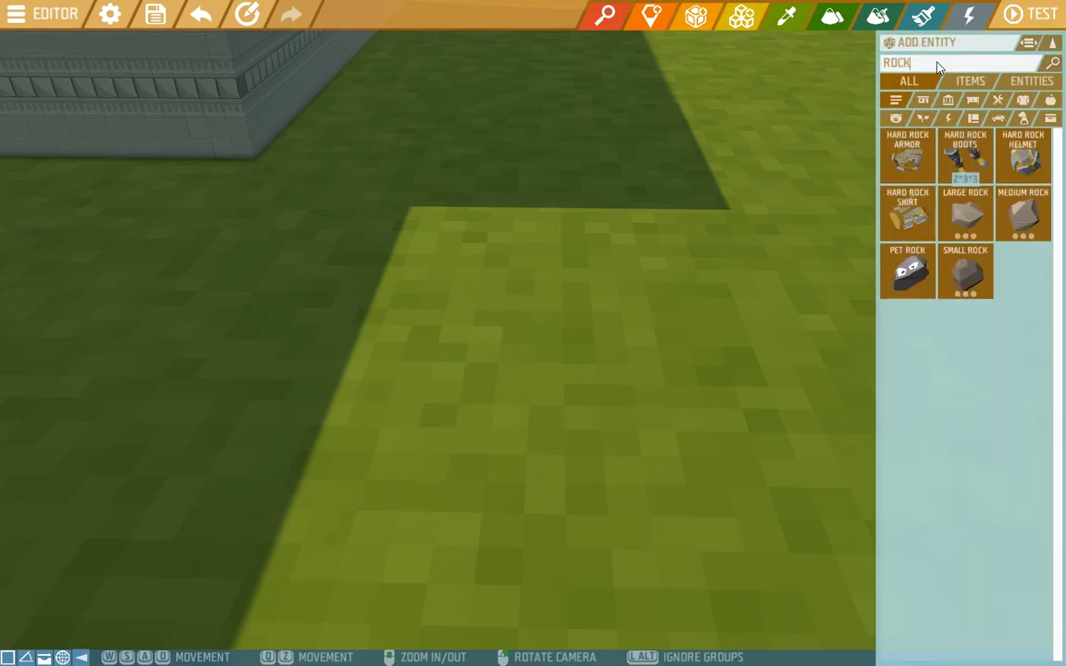
pyautogui.click(966, 213)
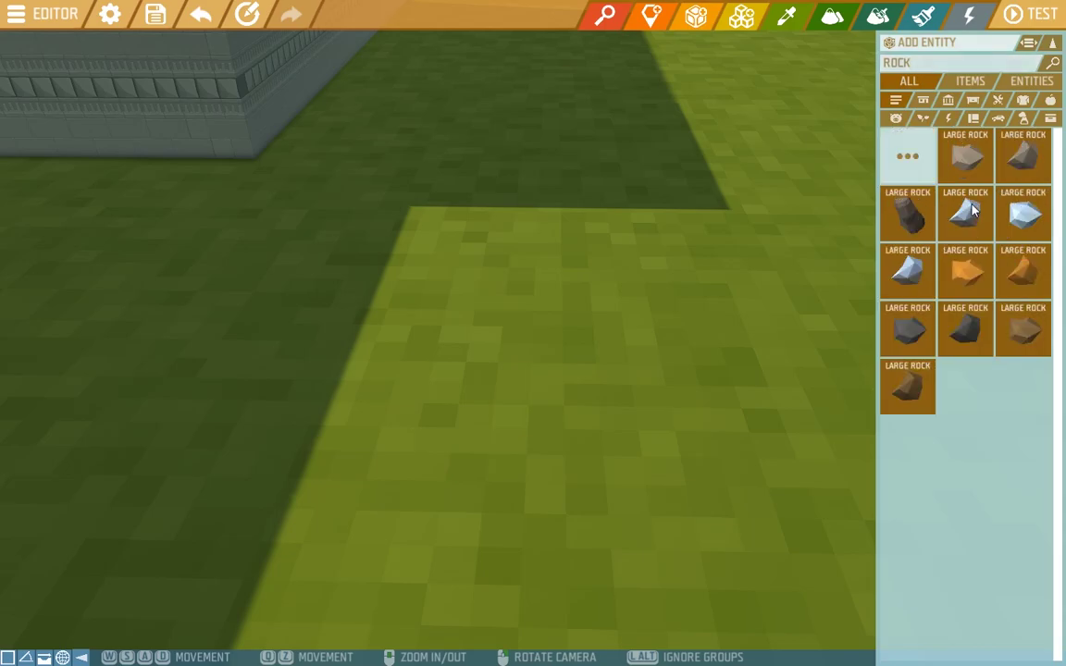
pyautogui.click(956, 335)
pyautogui.click(912, 328)
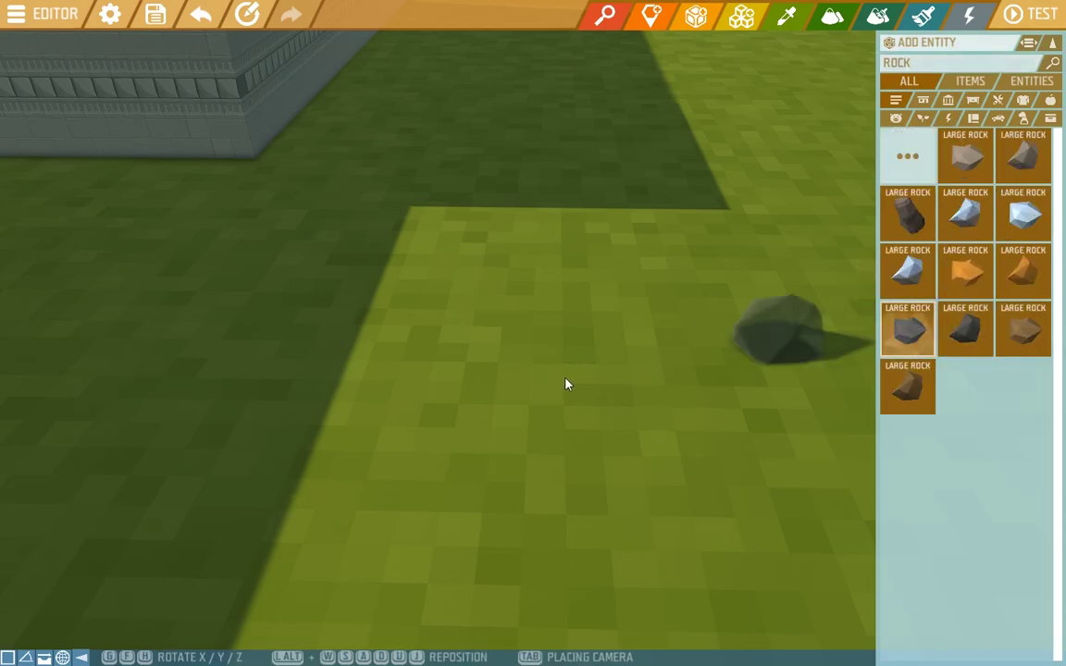
pyautogui.click(562, 379)
pyautogui.click(754, 313)
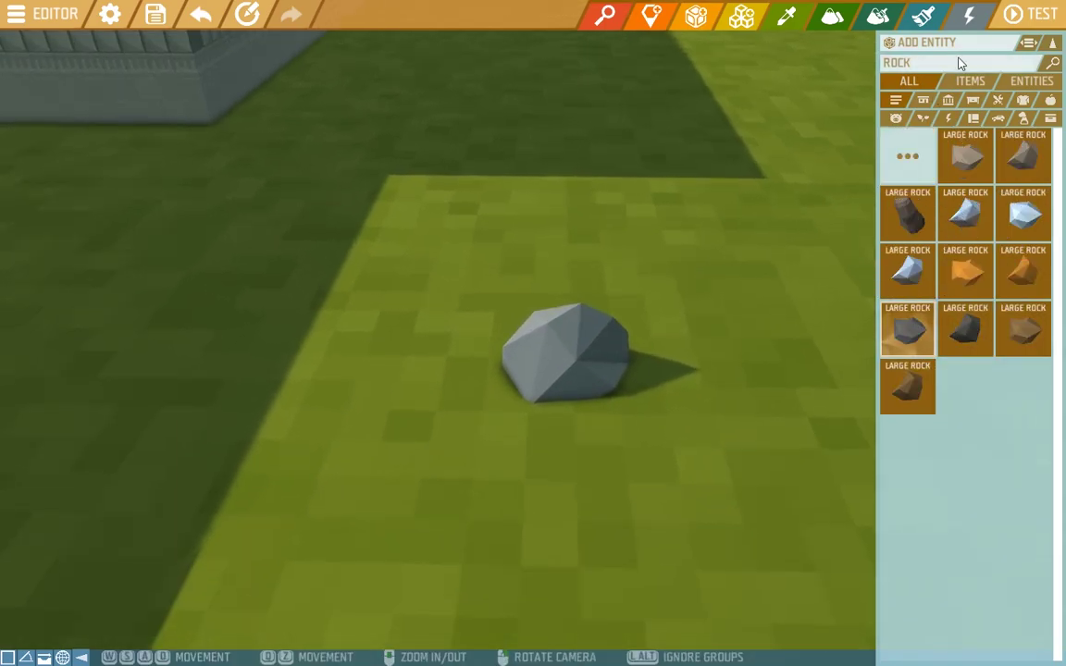
pyautogui.click(937, 63)
pyautogui.write('sword')
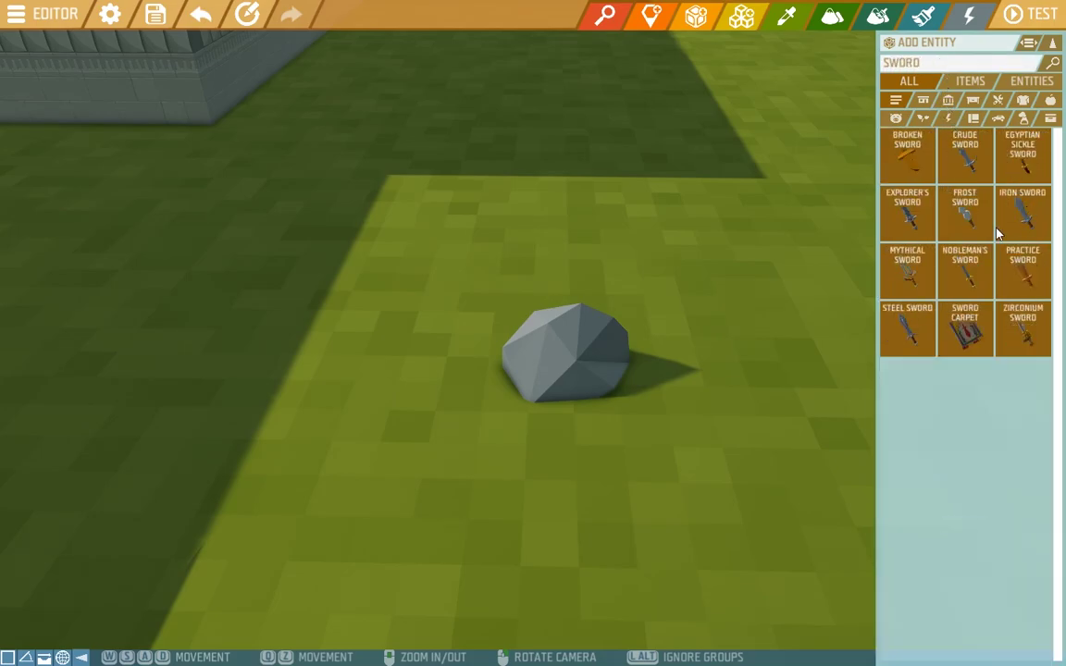
# Place a Mythical Sword beside the rock and rotate it into position.
pyautogui.click(913, 270)
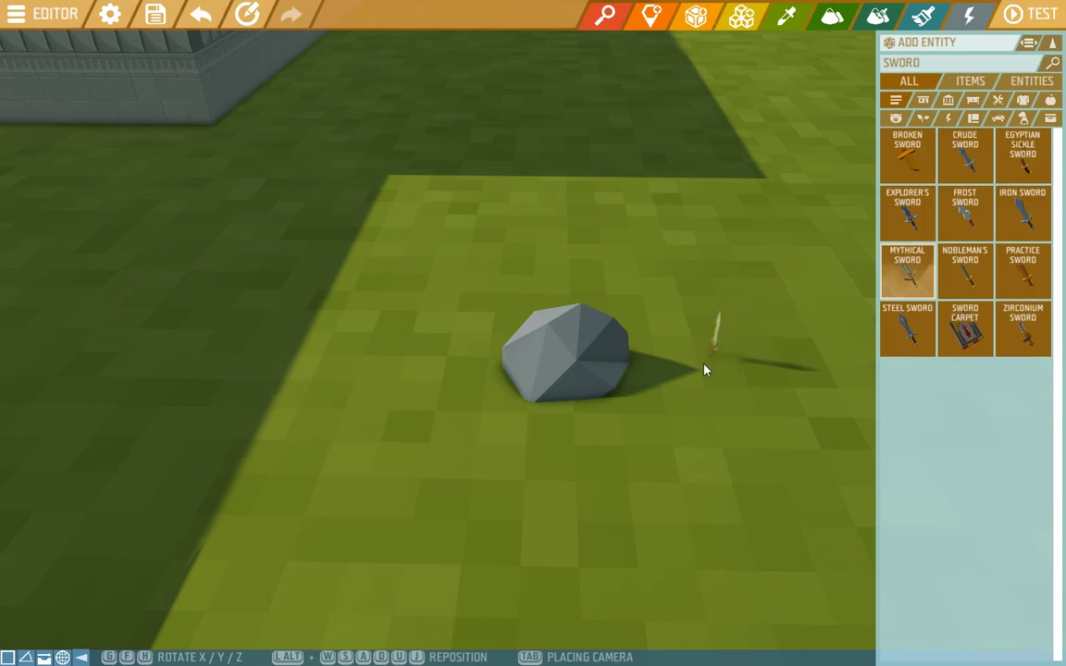
pyautogui.click(701, 376)
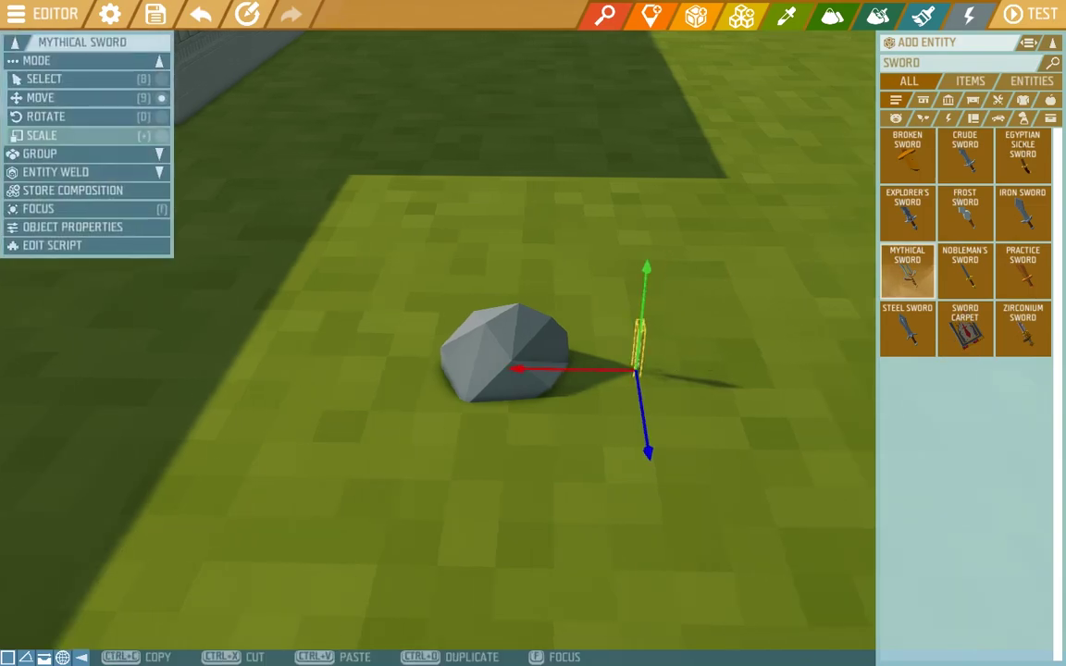
pyautogui.press('0')
pyautogui.moveTo(561, 469); pyautogui.dragTo(693, 428)
pyautogui.moveTo(555, 298); pyautogui.dragTo(574, 553)
# Raise the sword over the rock and lower it into the rock's top.
pyautogui.press('9')
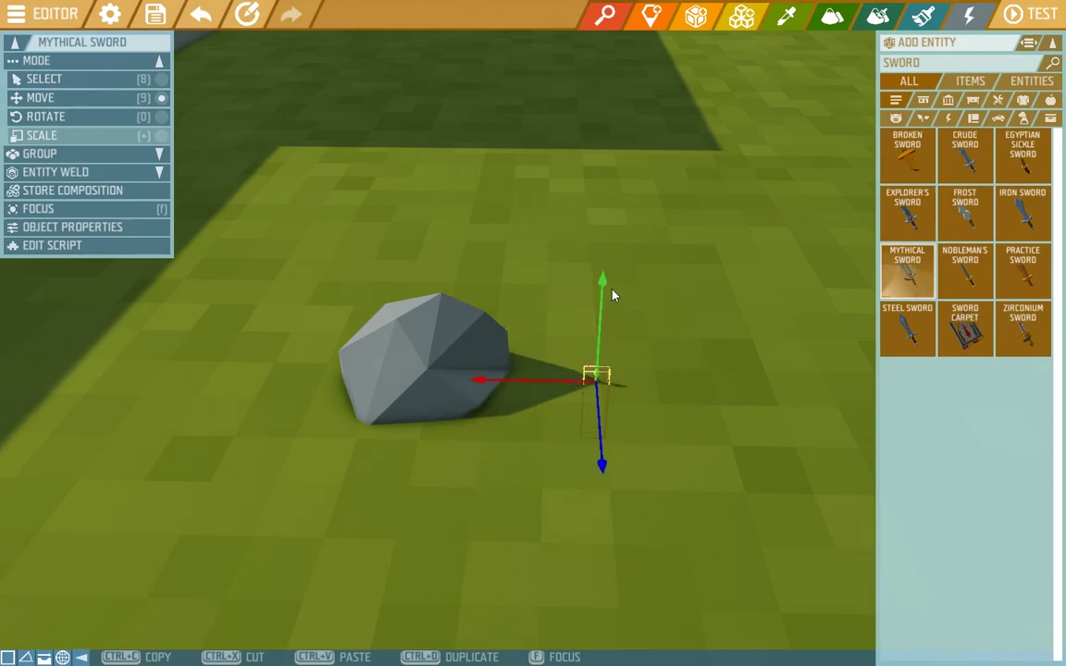
pyautogui.moveTo(610, 241); pyautogui.dragTo(578, 159)
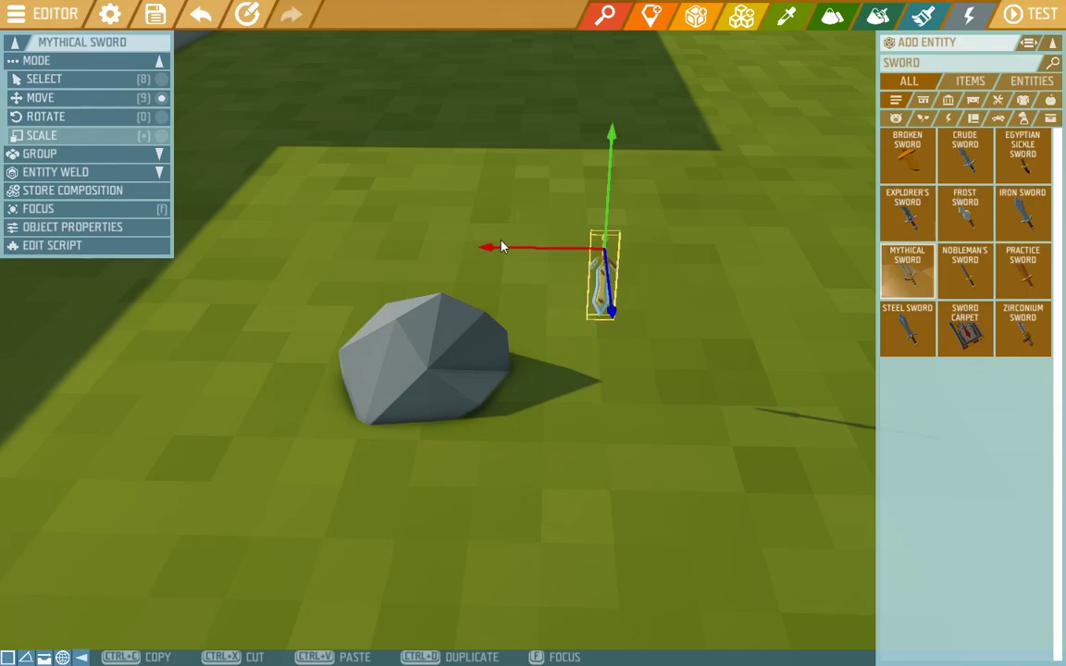
pyautogui.moveTo(494, 251); pyautogui.dragTo(309, 204)
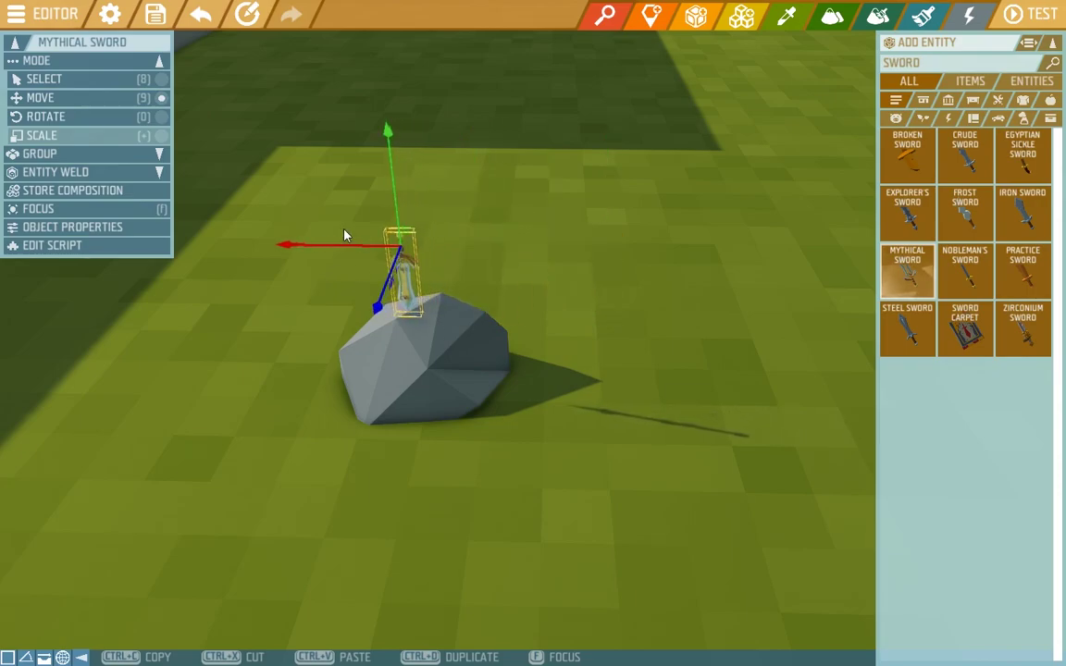
pyautogui.moveTo(393, 135); pyautogui.dragTo(381, 182)
pyautogui.press('a')
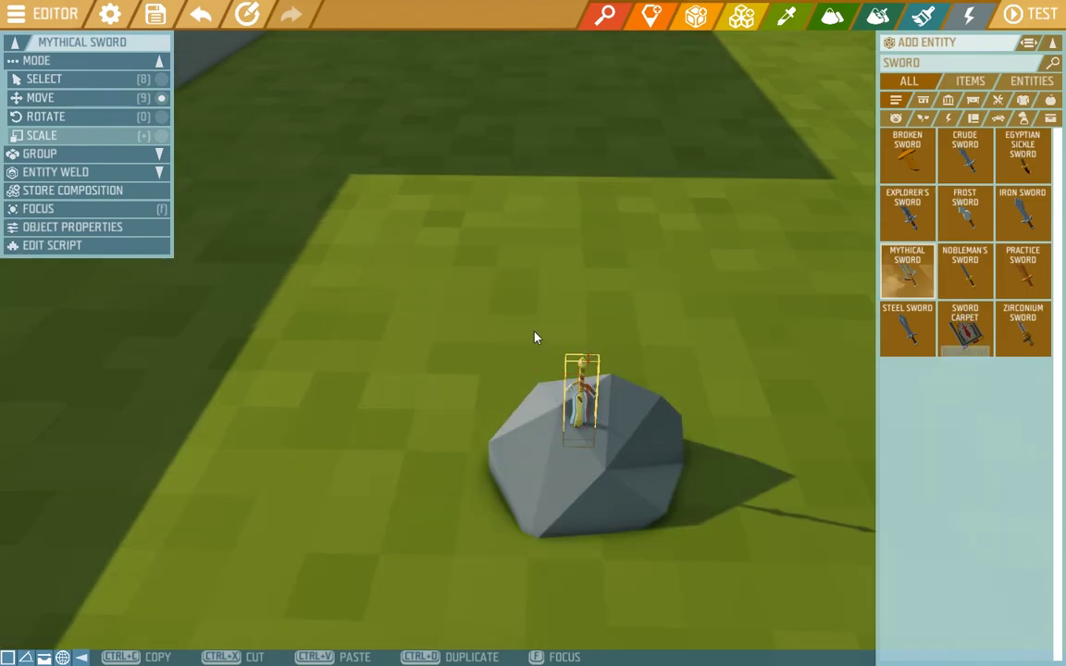
# Turn on Highlight in the sword's properties with a muted purple-grey colour.
pyautogui.click(120, 232)
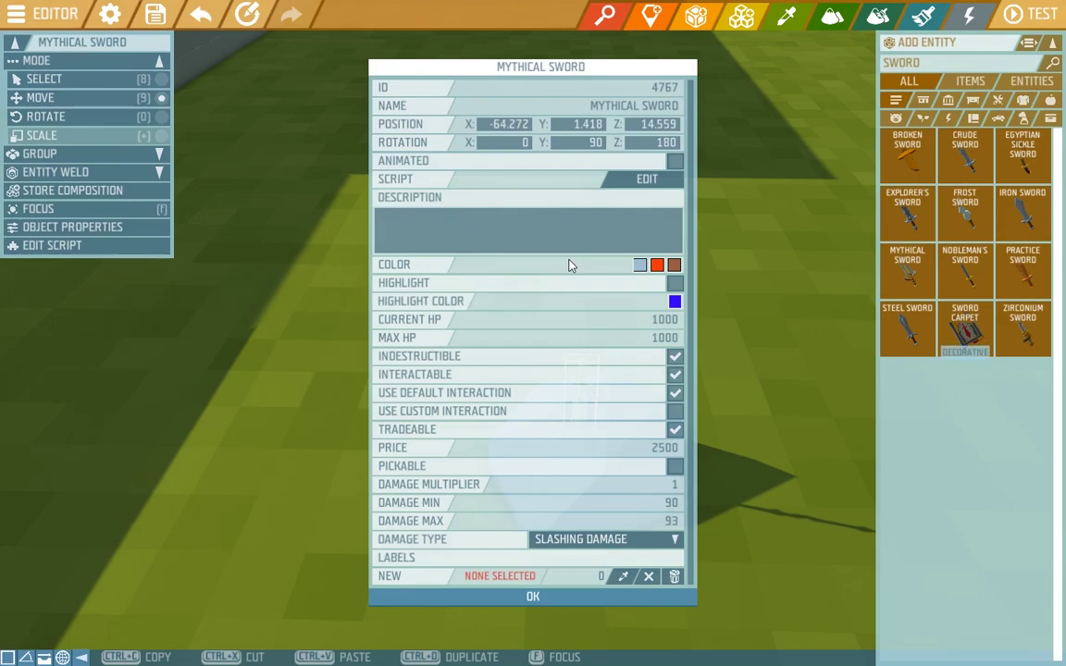
pyautogui.click(675, 283)
pyautogui.click(674, 303)
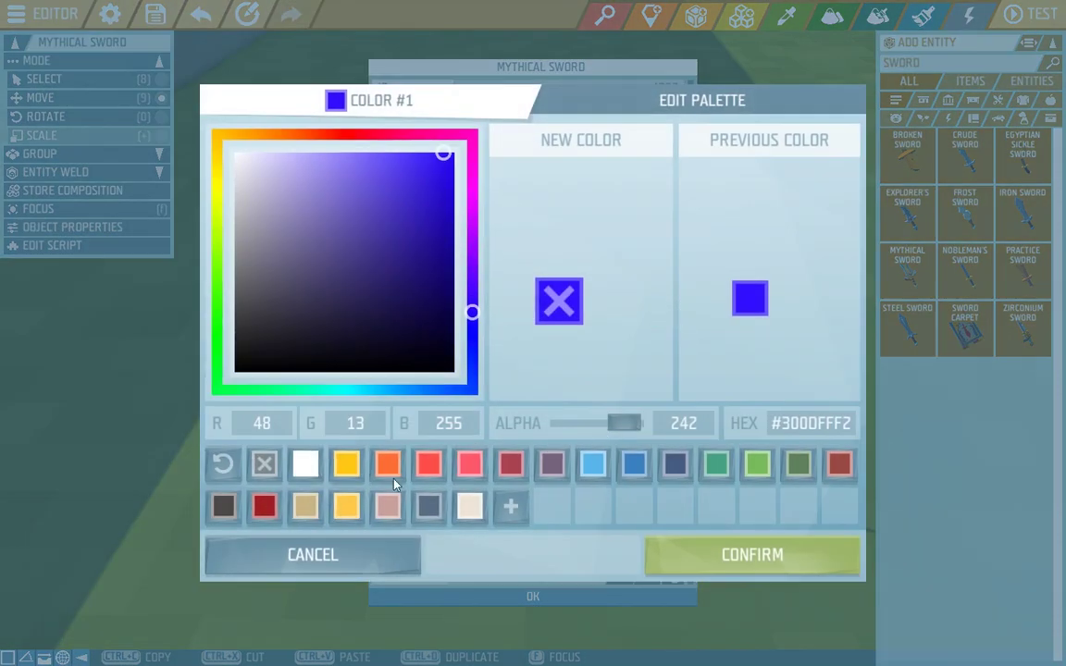
pyautogui.click(549, 465)
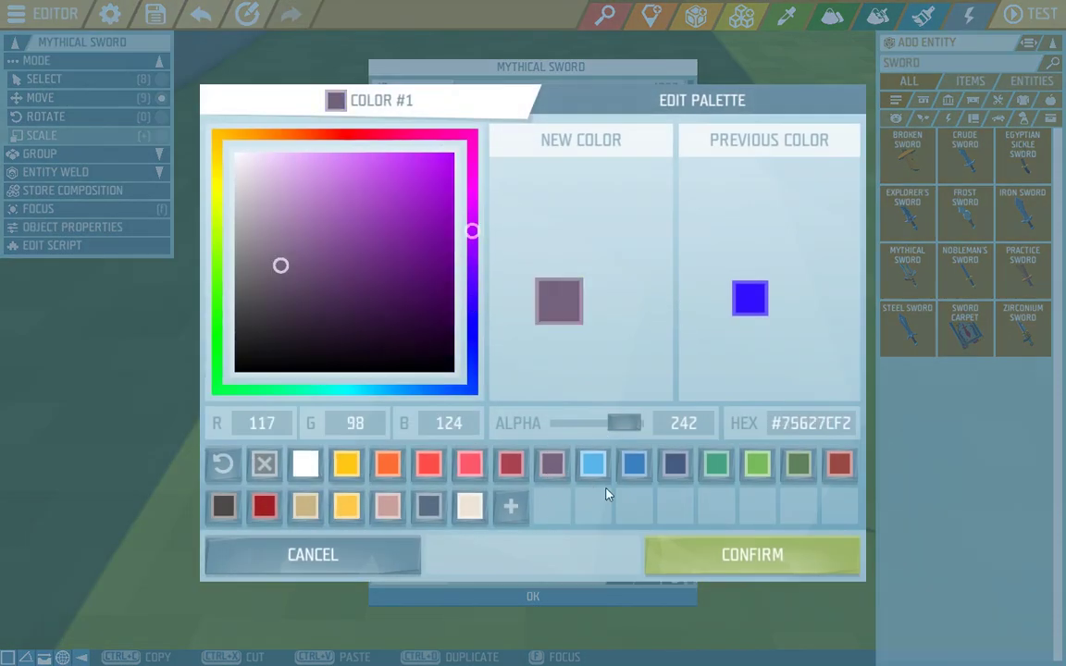
pyautogui.click(724, 552)
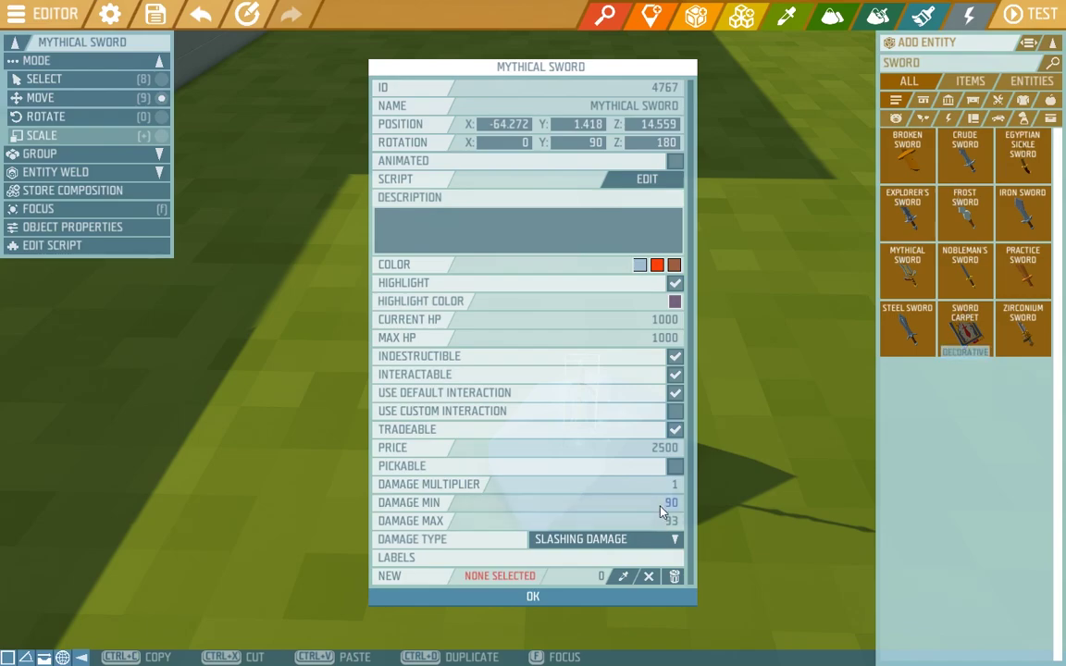
# Give the sword Damage Min 500, Damage Max 550 and Energy Damage type.
pyautogui.write('00')
pyautogui.click(672, 523)
pyautogui.click(674, 539)
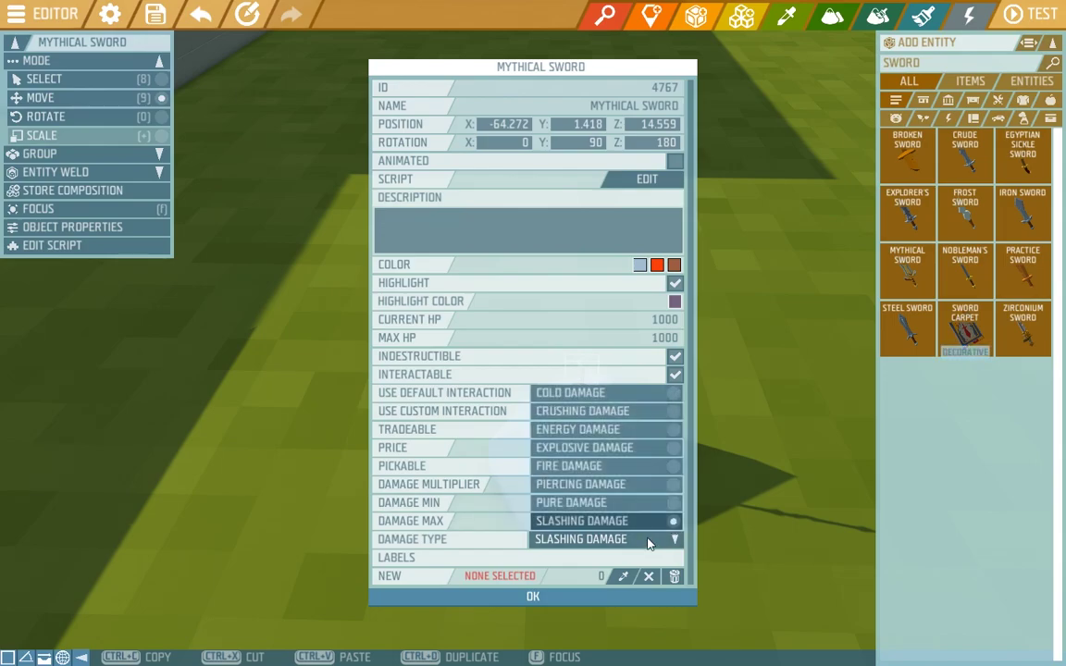
pyautogui.click(607, 430)
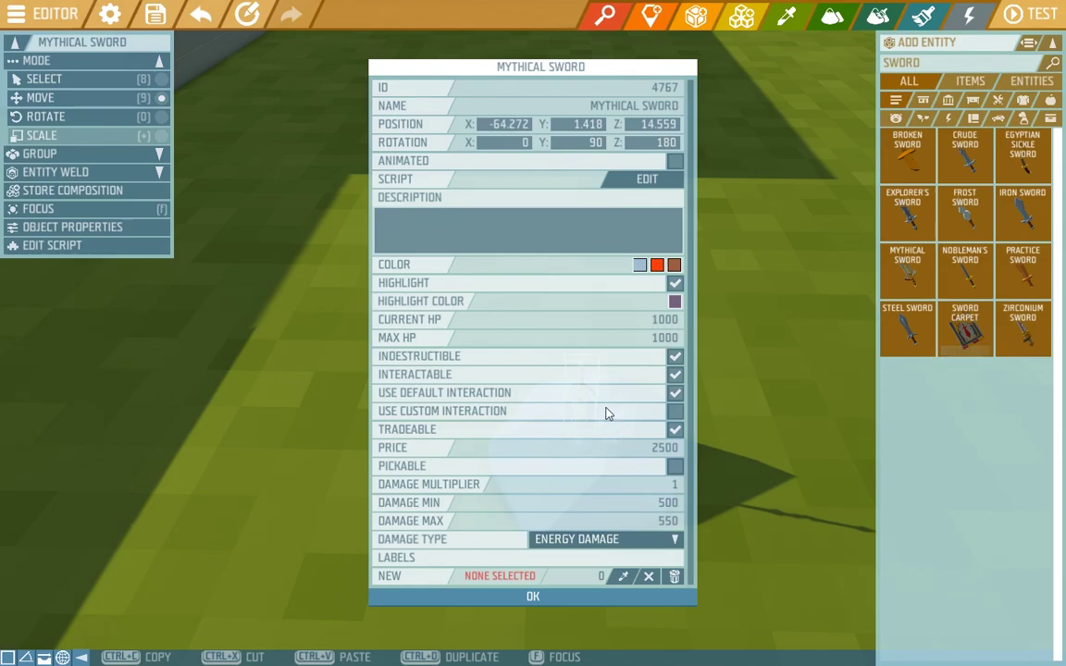
# Enable Use Custom Interaction with hint TAKE and interaction ID take.
pyautogui.click(677, 414)
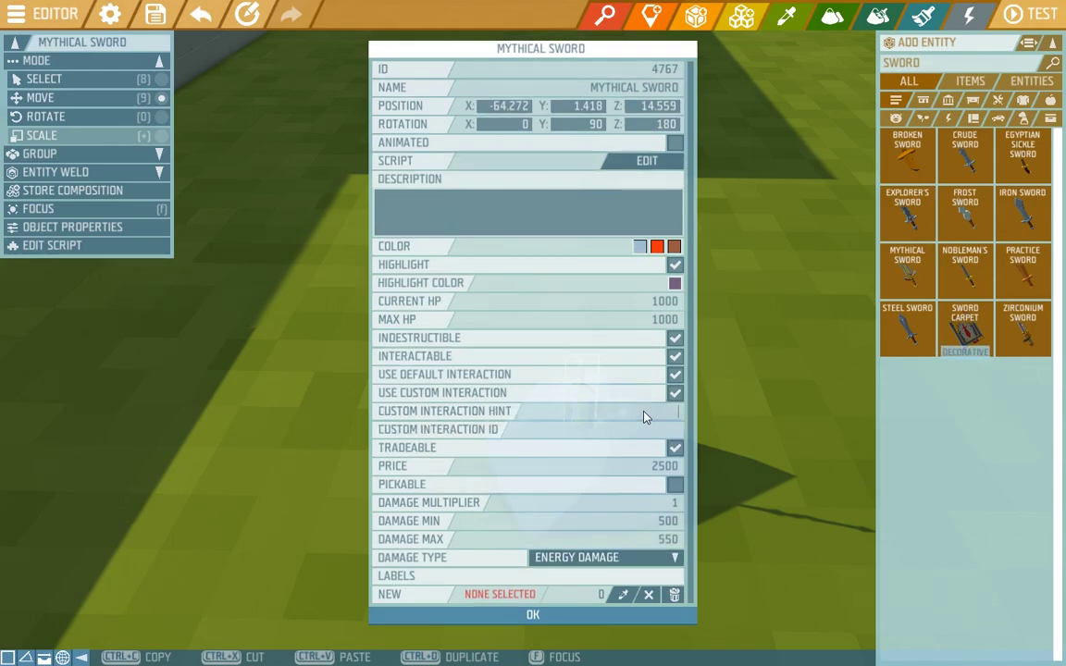
pyautogui.click(647, 418)
pyautogui.click(650, 435)
pyautogui.write('take')
# Add an ON INTERACT event to the sword's script.
pyautogui.click(641, 164)
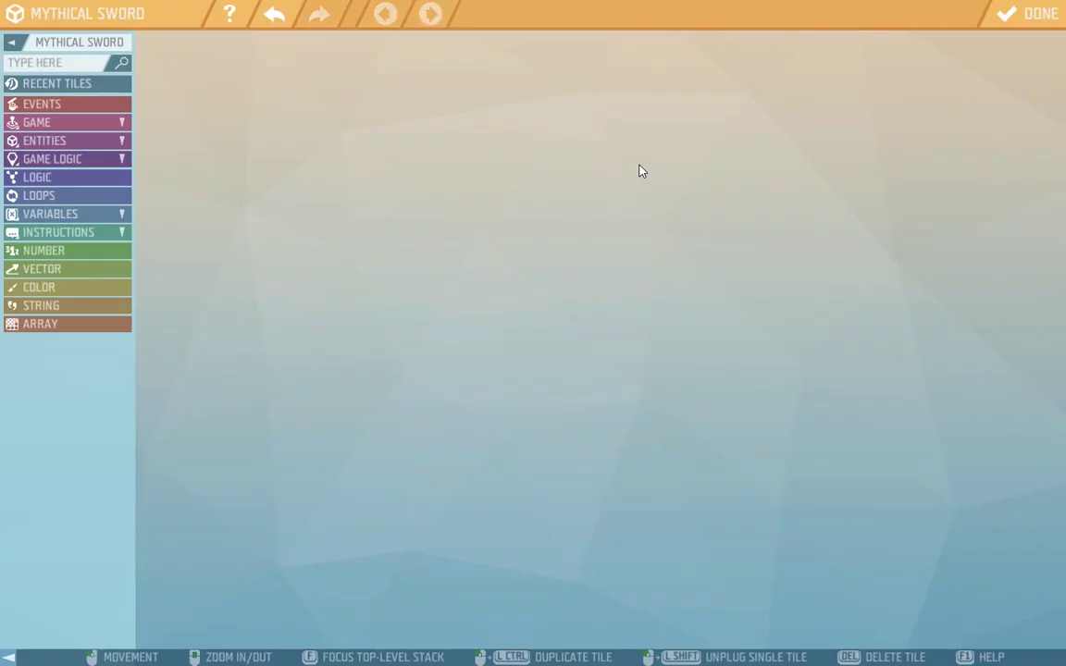
pyautogui.click(92, 106)
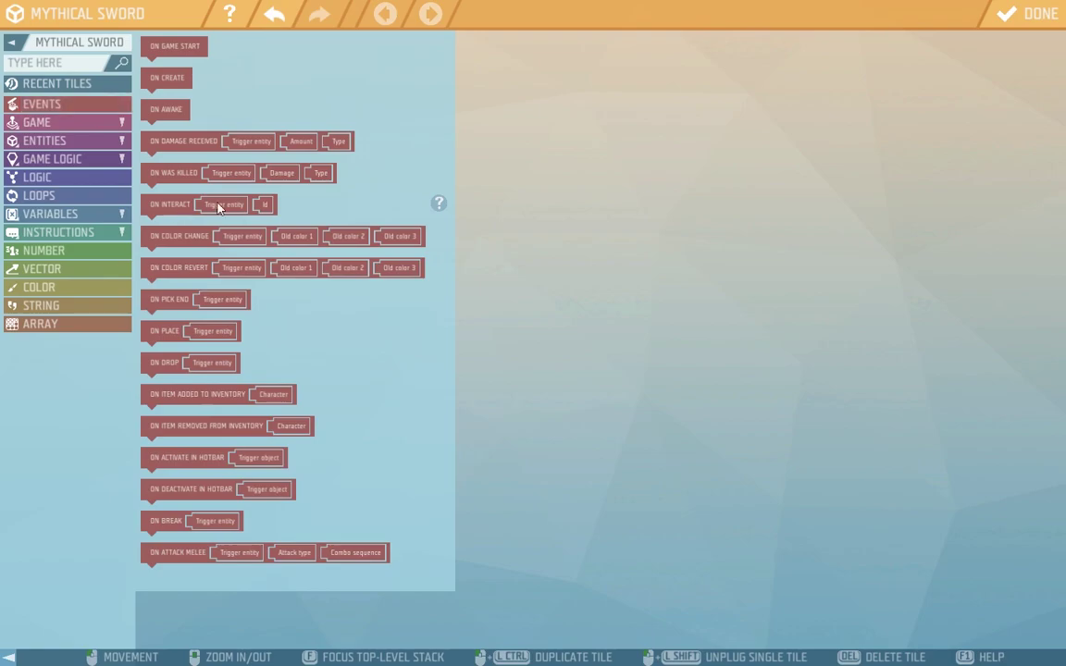
pyautogui.moveTo(175, 214); pyautogui.dragTo(363, 137)
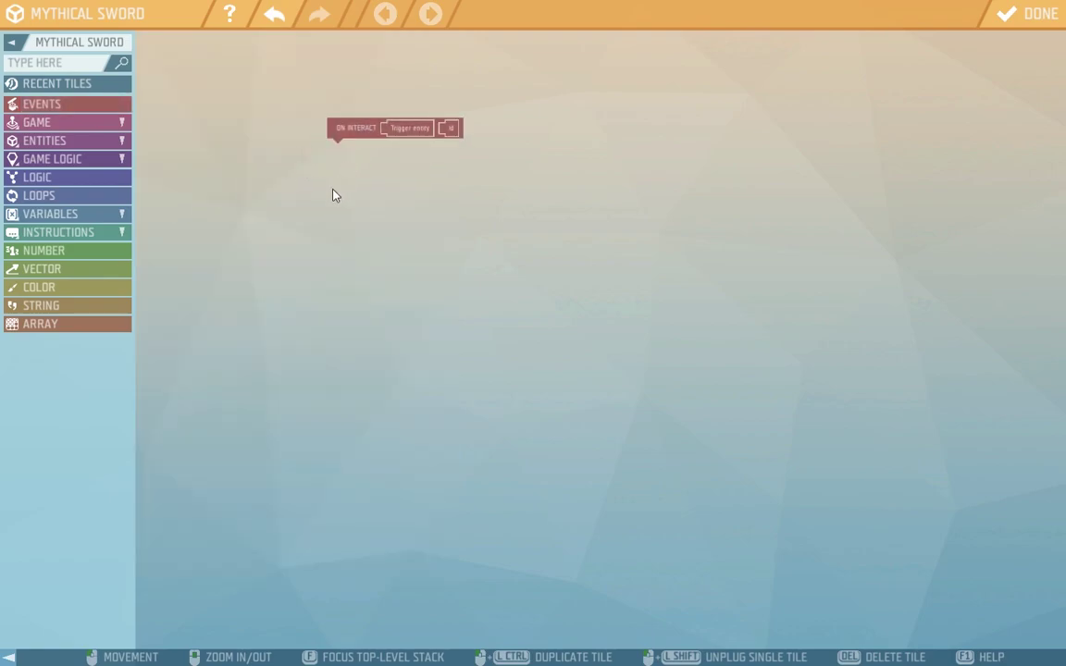
# Attach EQUIP under ON INTERACT, equipping the trigger entity with THIS sword.
pyautogui.click(72, 63)
pyautogui.write('equ')
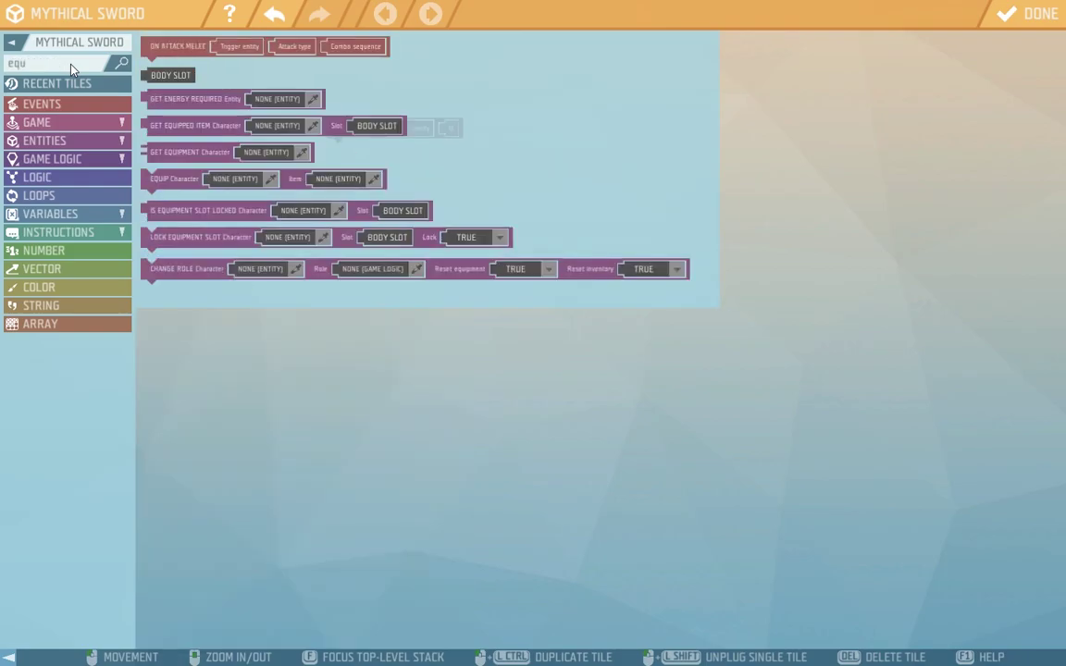
pyautogui.write('ip')
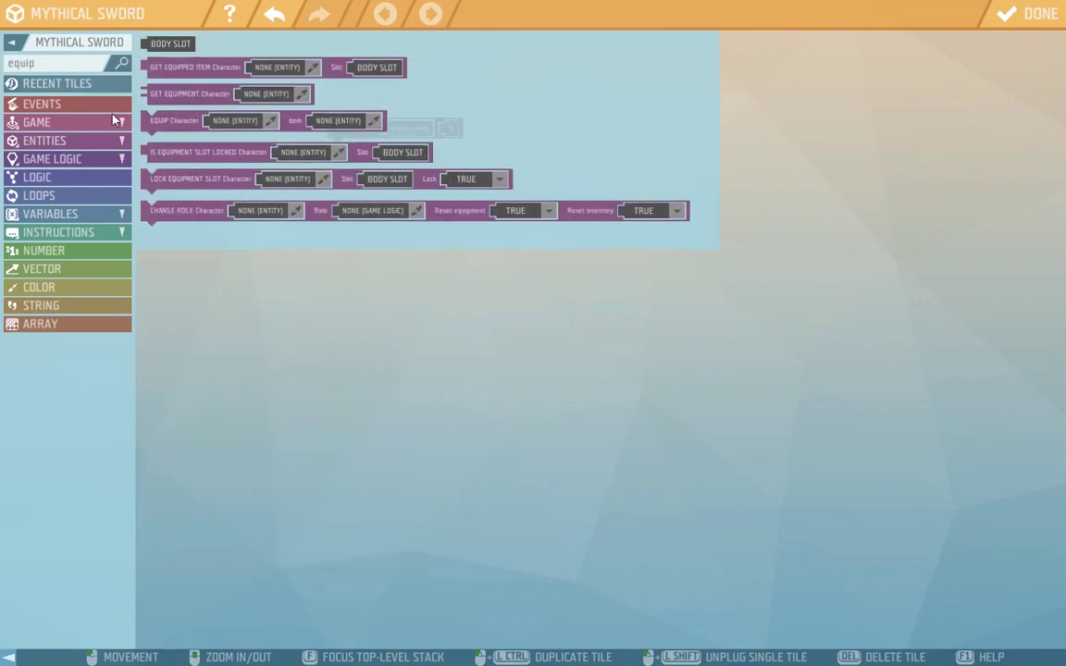
pyautogui.moveTo(170, 130); pyautogui.dragTo(364, 166)
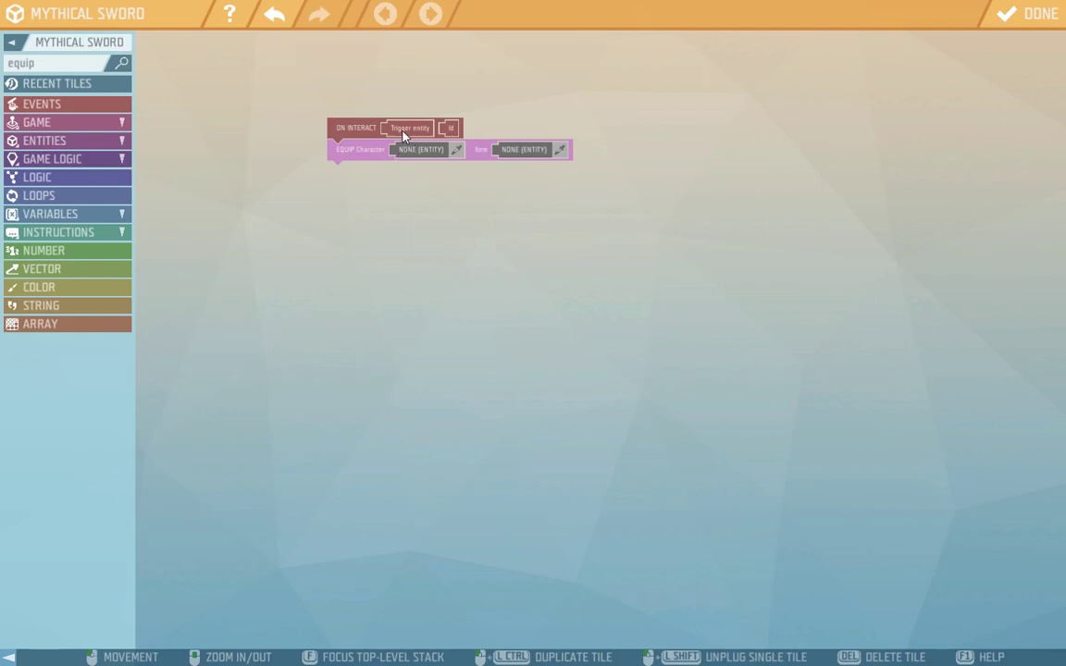
pyautogui.moveTo(404, 136); pyautogui.dragTo(423, 163)
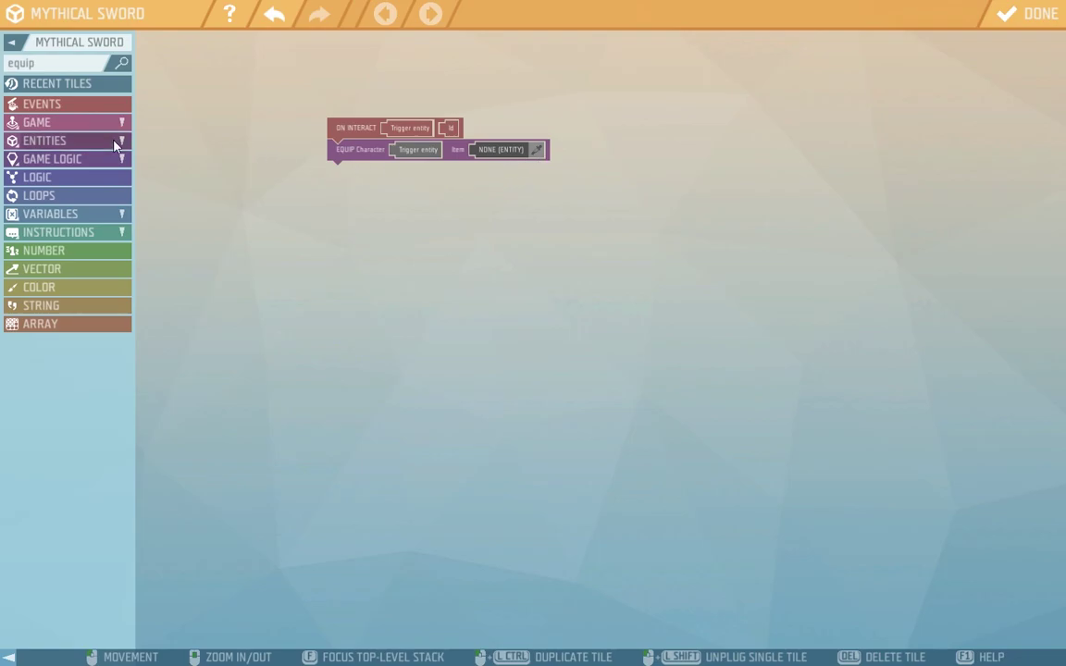
pyautogui.click(81, 141)
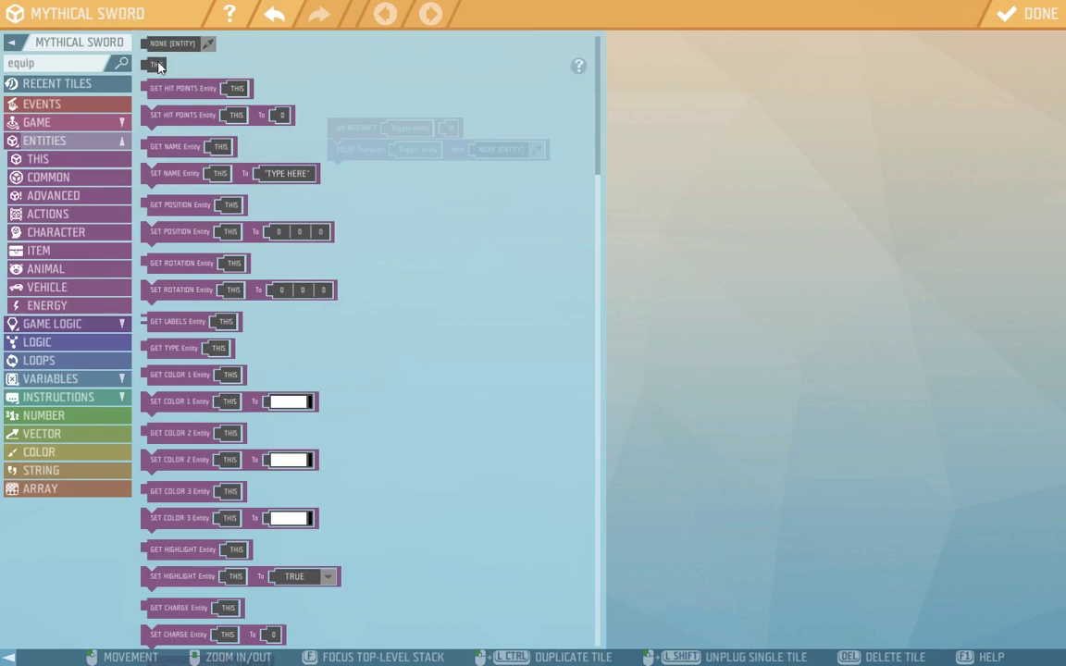
pyautogui.moveTo(159, 64); pyautogui.dragTo(493, 152)
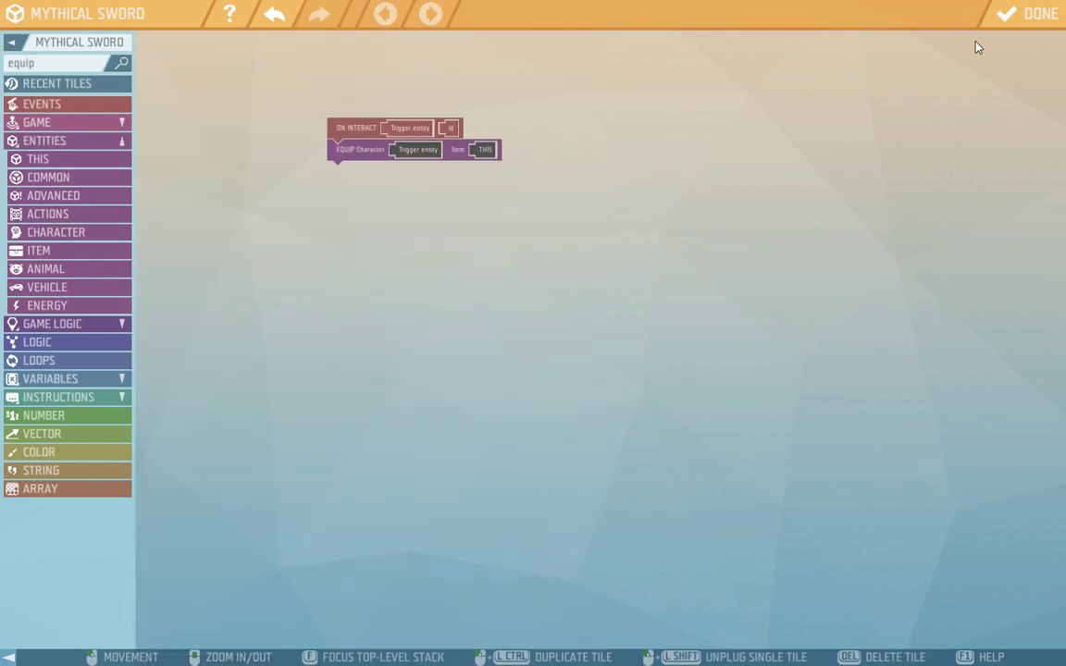
pyautogui.click(1011, 13)
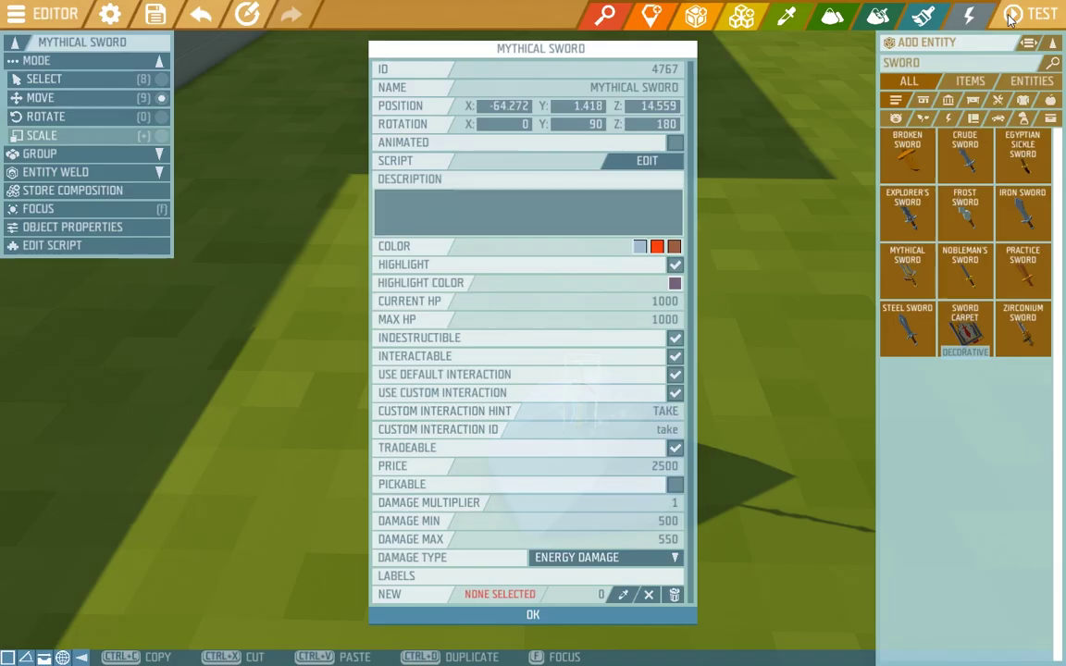
# Select the sword and rock together and store them as composition 'sword in the stone'.
pyautogui.click(532, 617)
pyautogui.moveTo(728, 550); pyautogui.dragTo(611, 394, button='right')
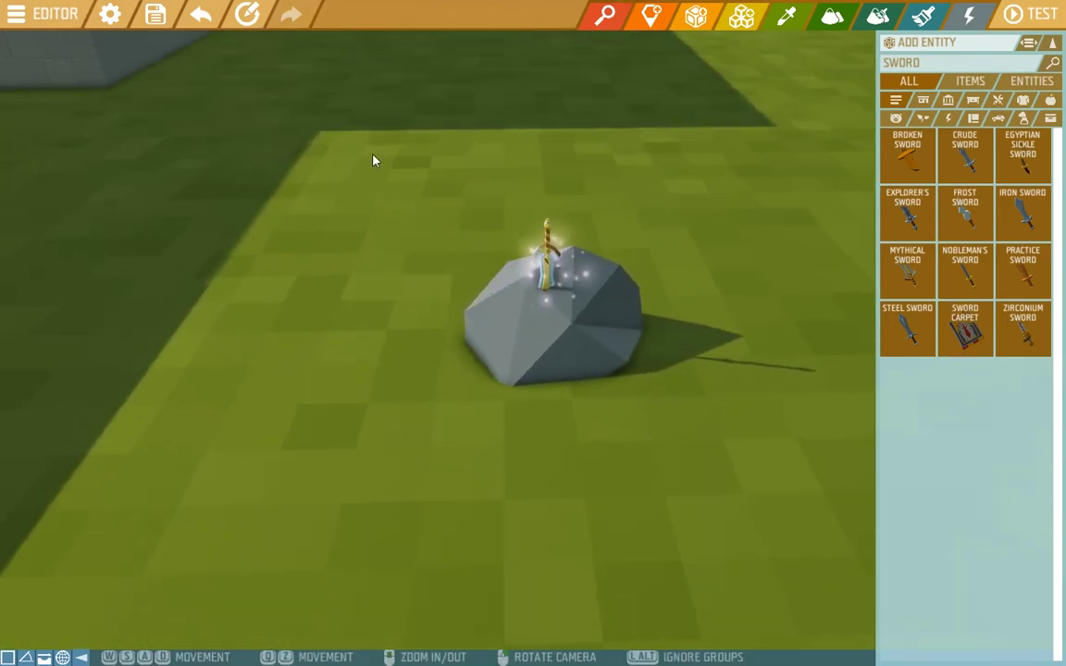
pyautogui.moveTo(374, 161); pyautogui.dragTo(700, 447)
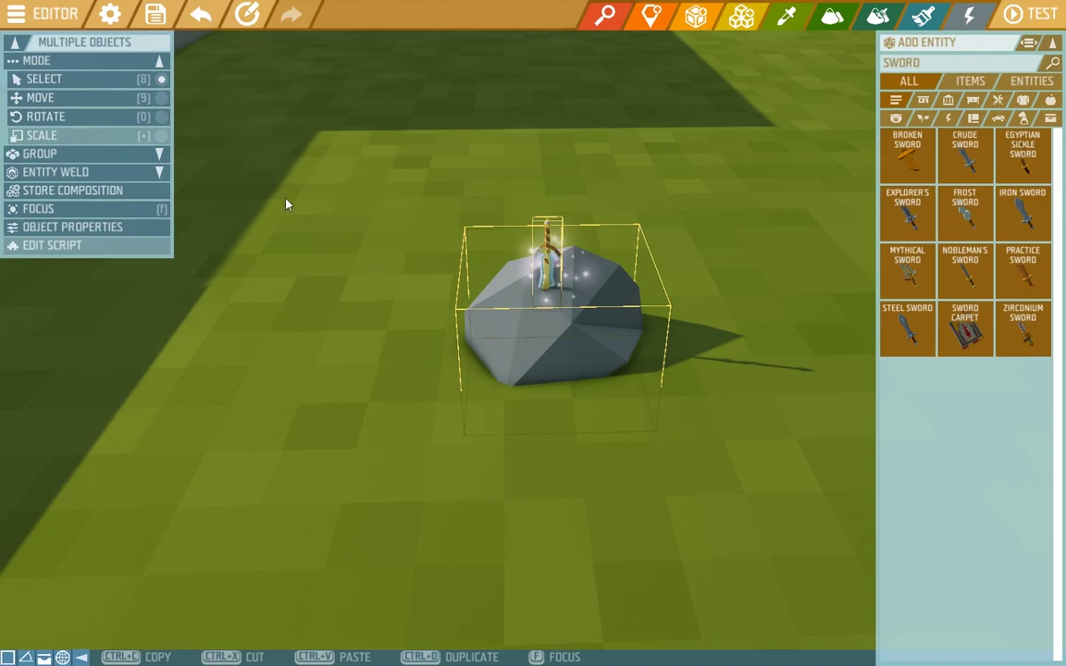
pyautogui.click(143, 193)
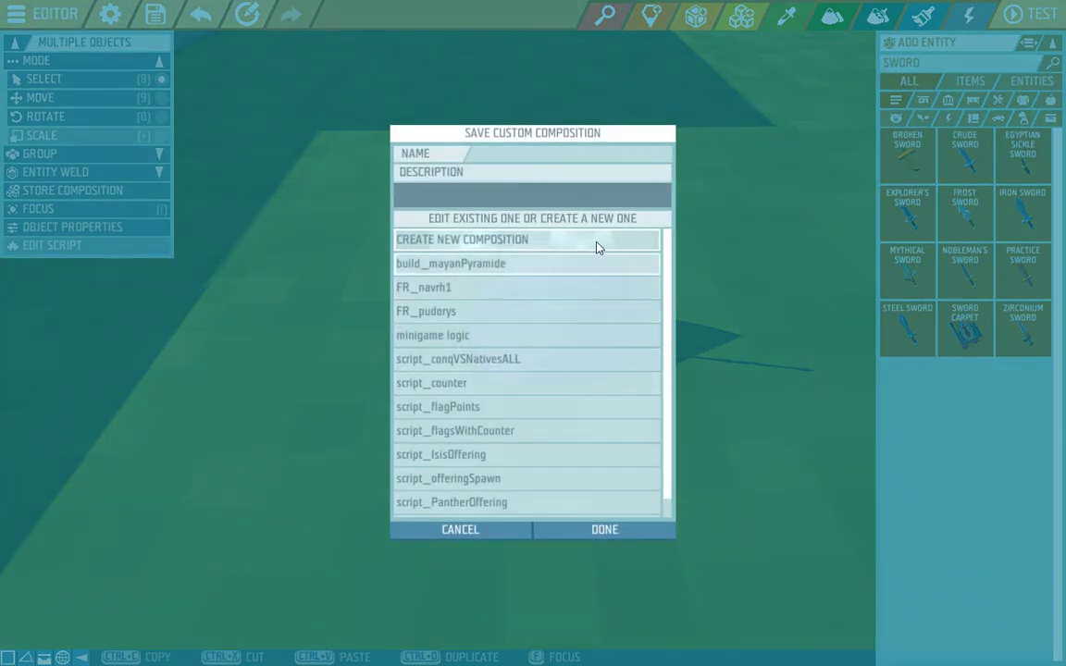
pyautogui.click(521, 158)
pyautogui.write('sword in ')
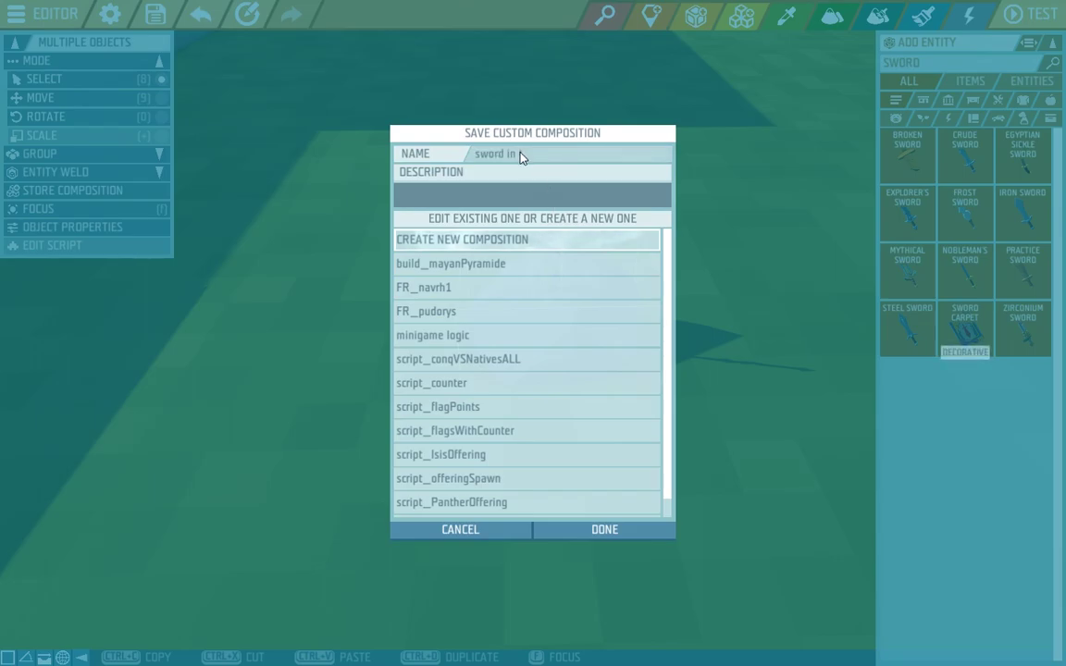
pyautogui.write('the stone')
pyautogui.click(645, 532)
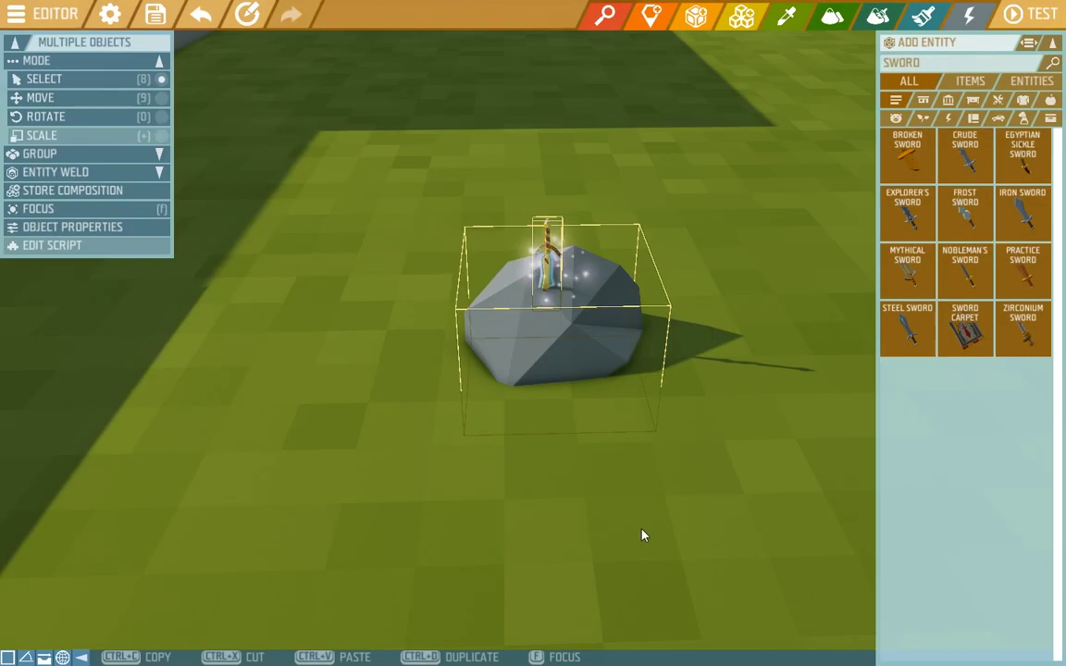
# Deselect, check the DOWNLOADED compositions, then return to LOCAL compositions' search field.
pyautogui.click(712, 507)
pyautogui.moveTo(712, 508); pyautogui.dragTo(757, 8, button='right')
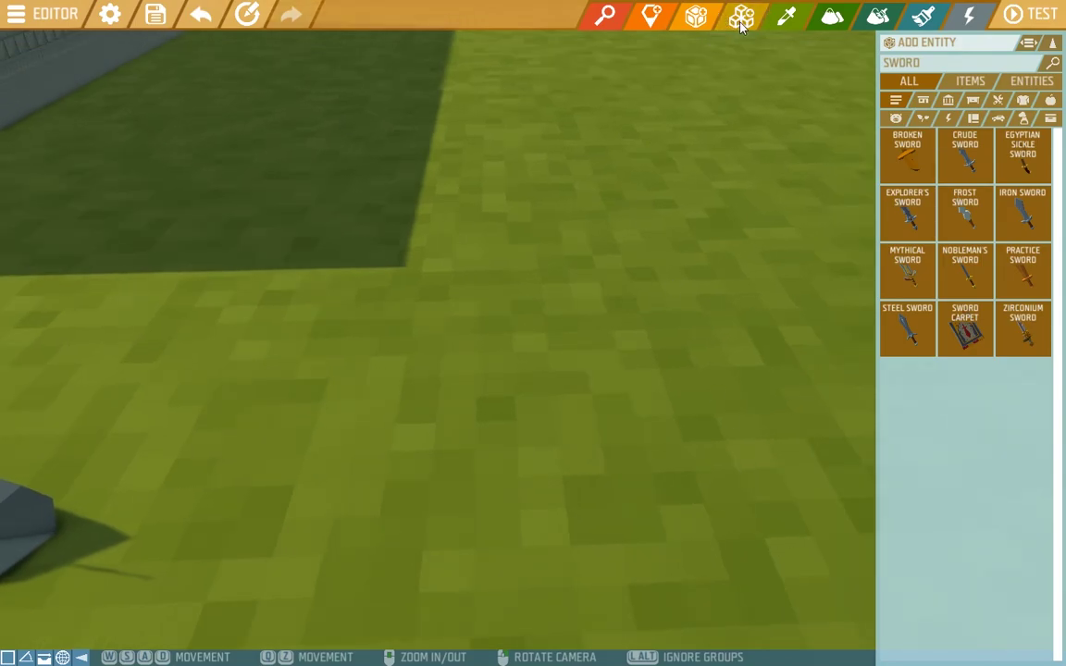
pyautogui.click(741, 20)
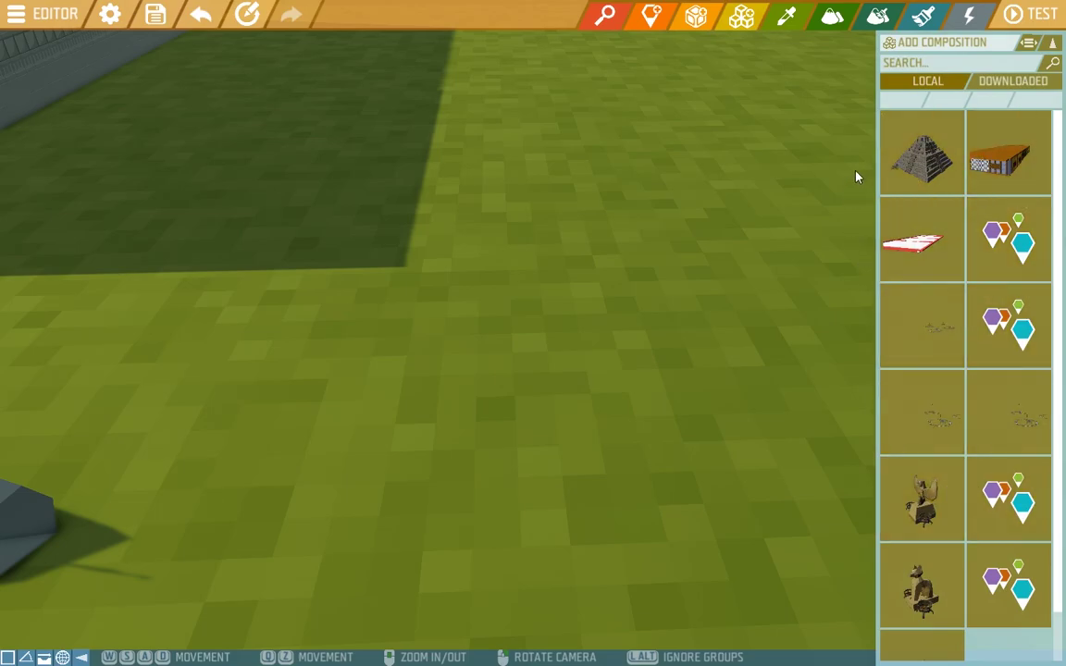
pyautogui.click(1009, 83)
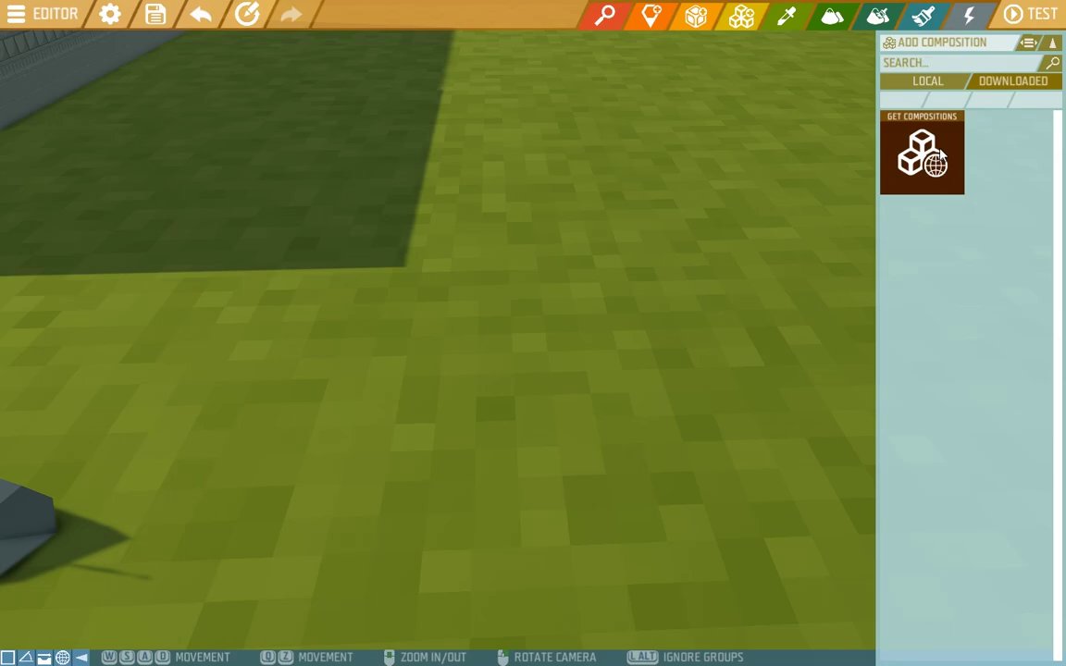
pyautogui.click(937, 81)
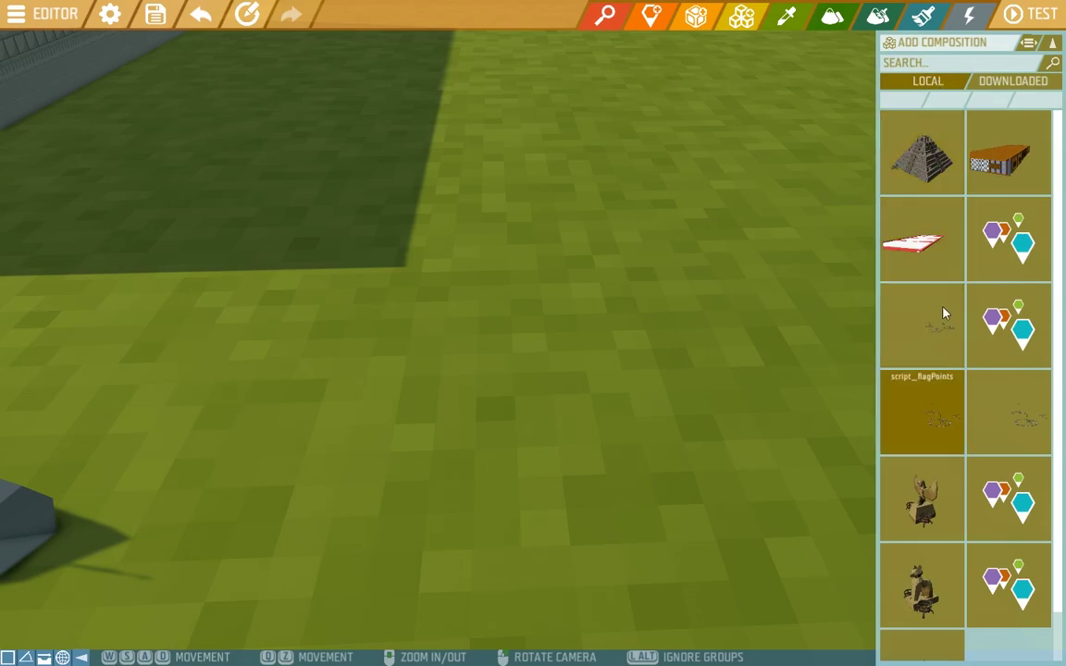
pyautogui.click(936, 63)
# Search compositions for 'sword' and place the sword in the stone composition.
pyautogui.write('sword')
pyautogui.click(922, 152)
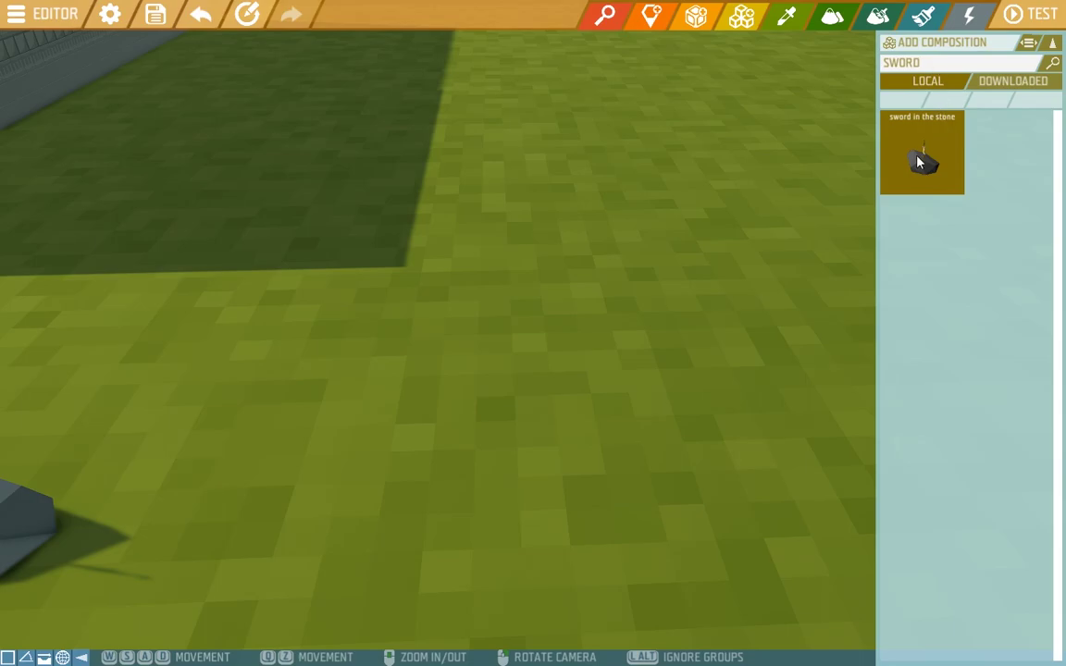
pyautogui.click(464, 414)
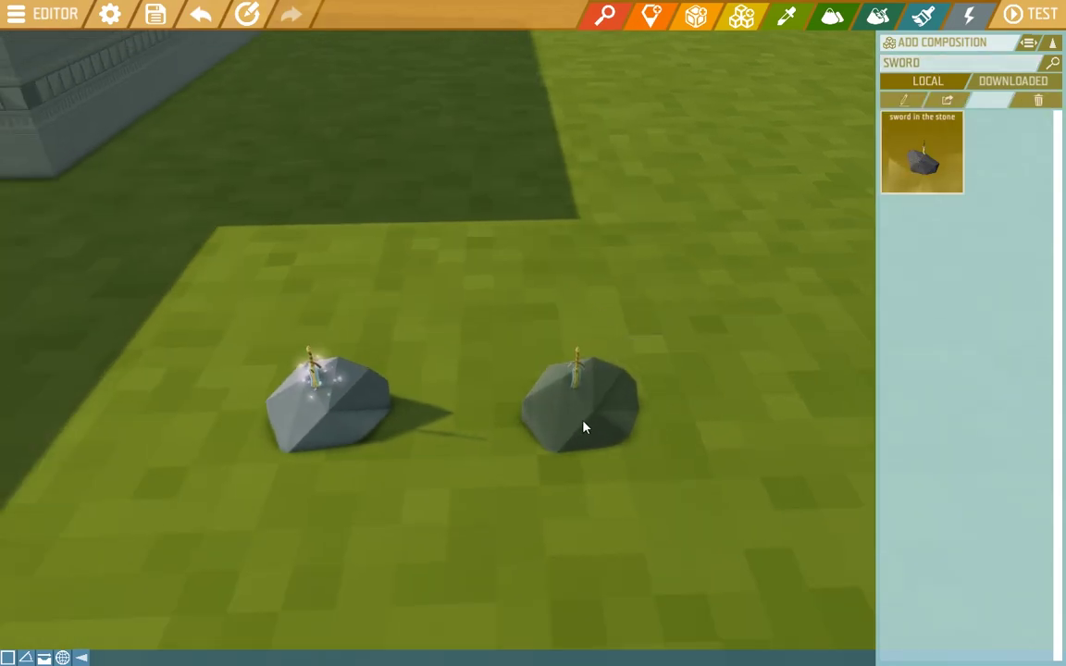
# Fly into the temple, select the placed sword-and-stone group and focus on it.
pyautogui.press('a')
pyautogui.press('a')
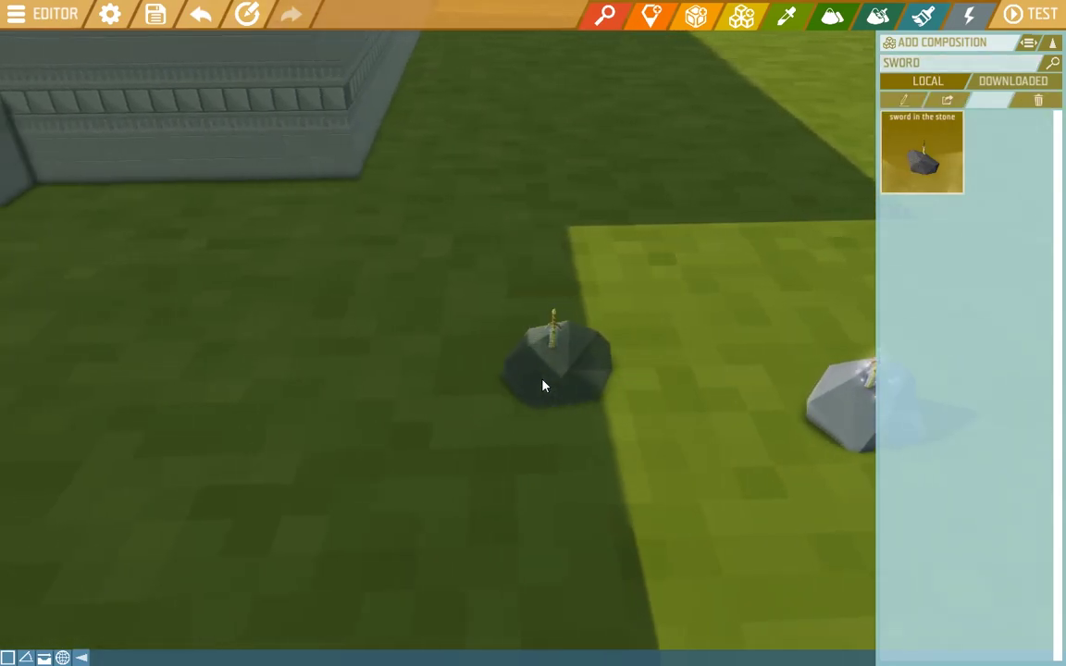
pyautogui.press('w')
pyautogui.press('s')
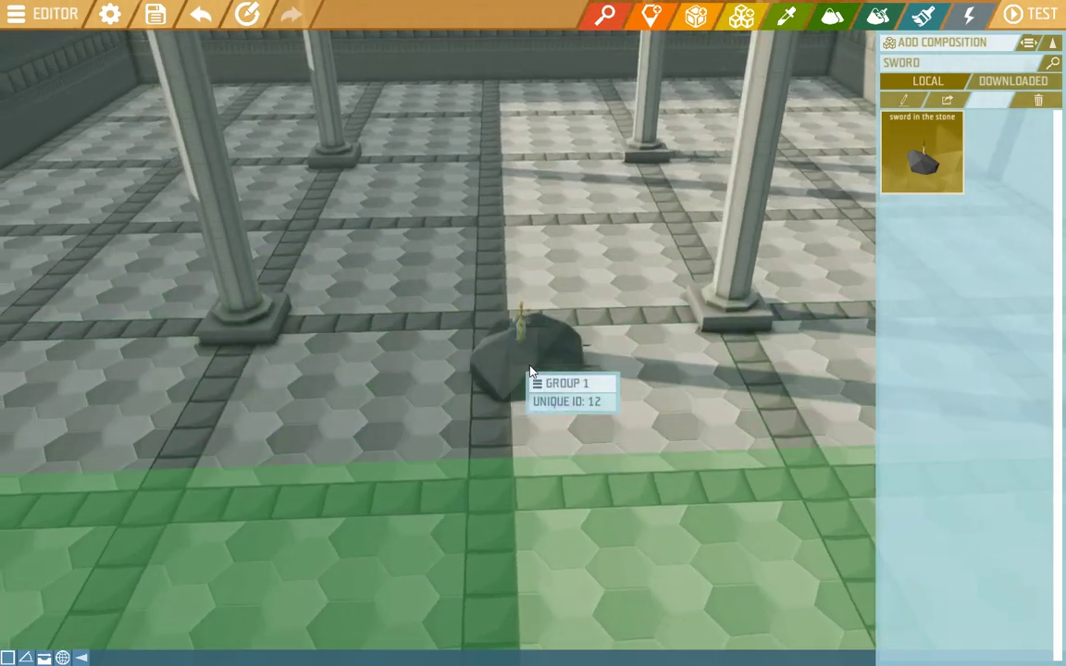
pyautogui.press('w')
pyautogui.press('s')
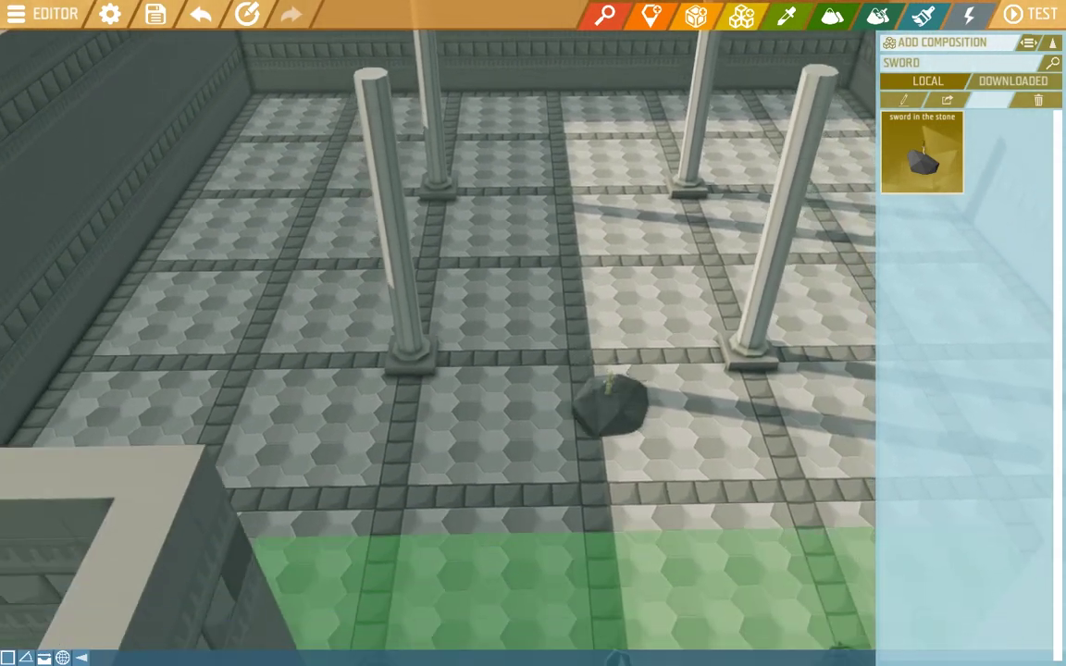
pyautogui.press('w')
pyautogui.press('s')
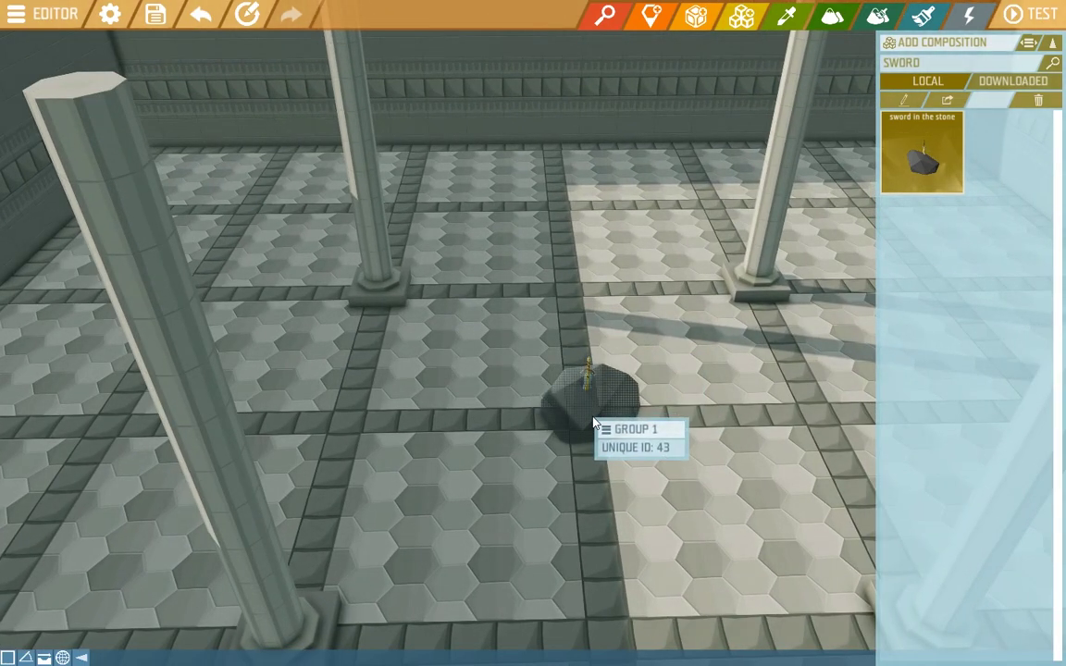
pyautogui.click(590, 424)
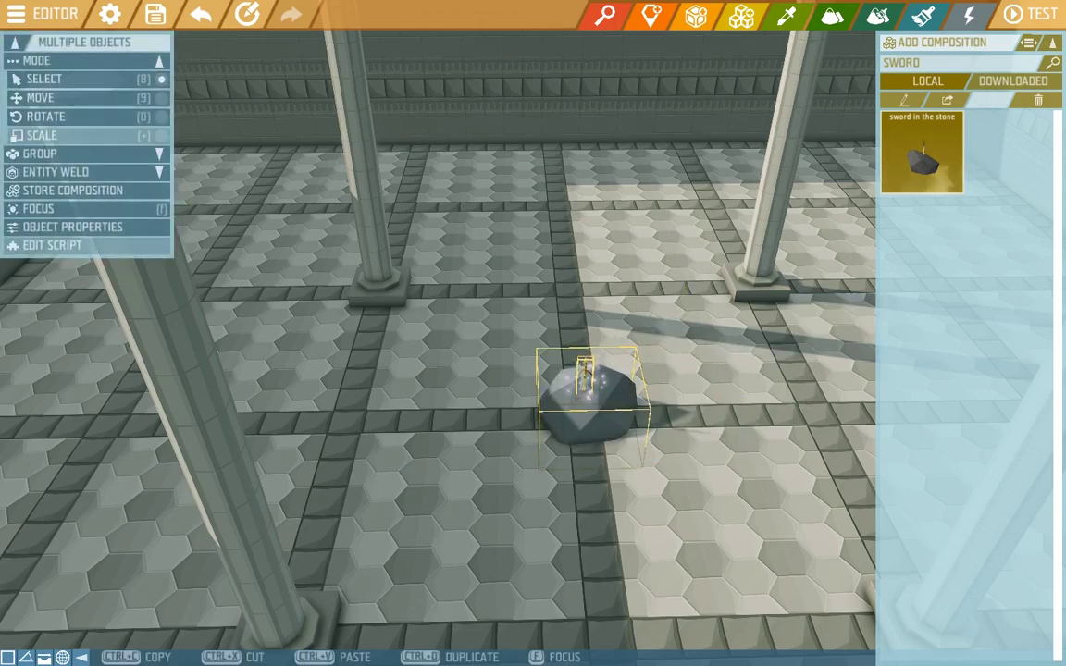
pyautogui.press('f')
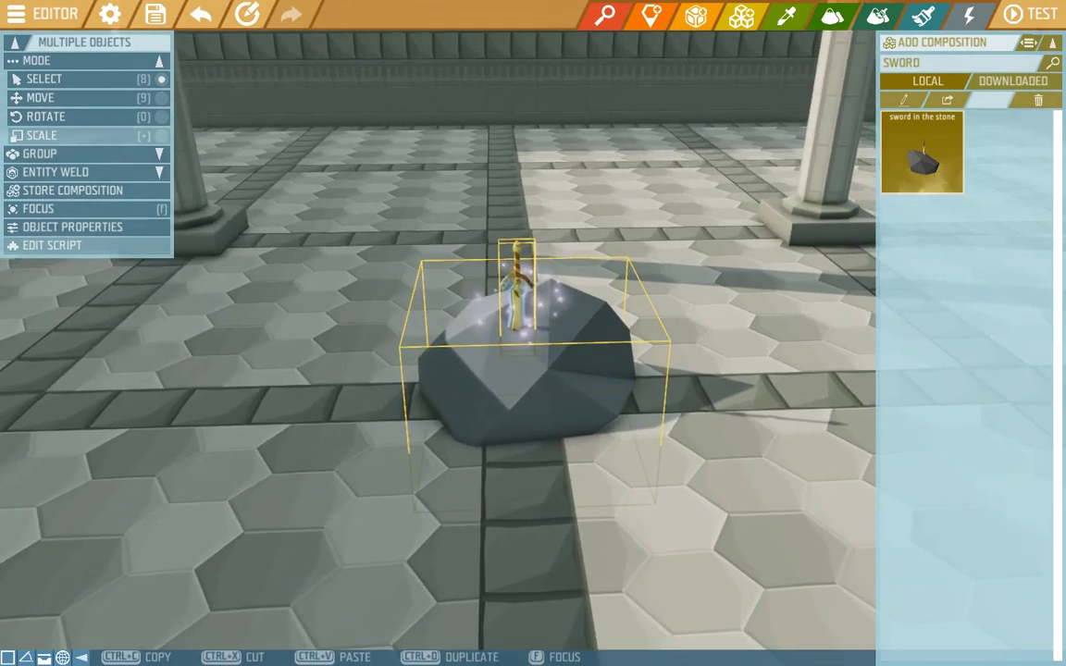